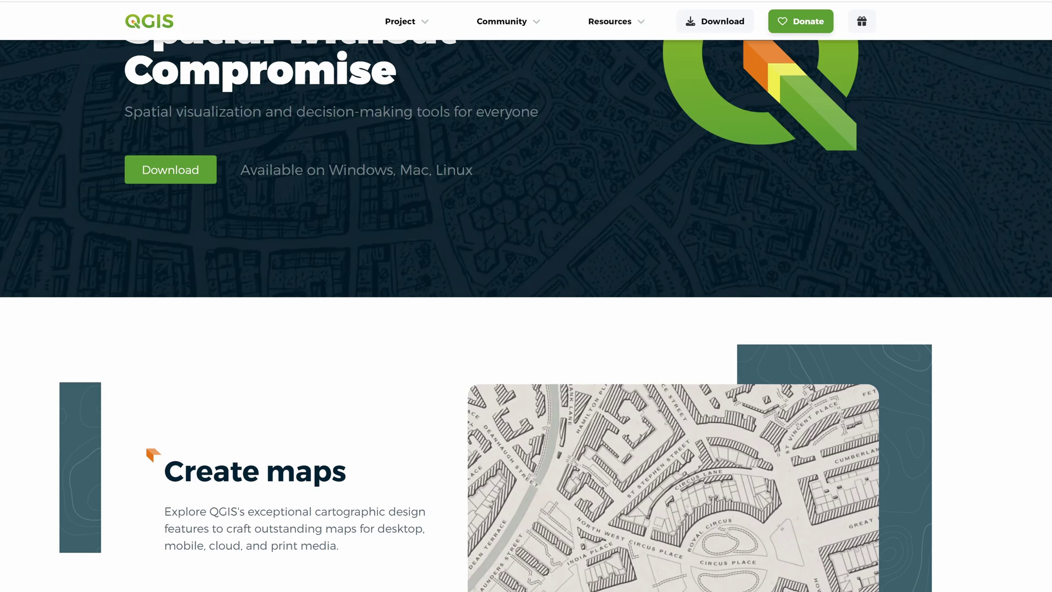
Examine the QGIS website's home page features and the project overview's cross-platform products
scroll(1033, 376, "down", 18)
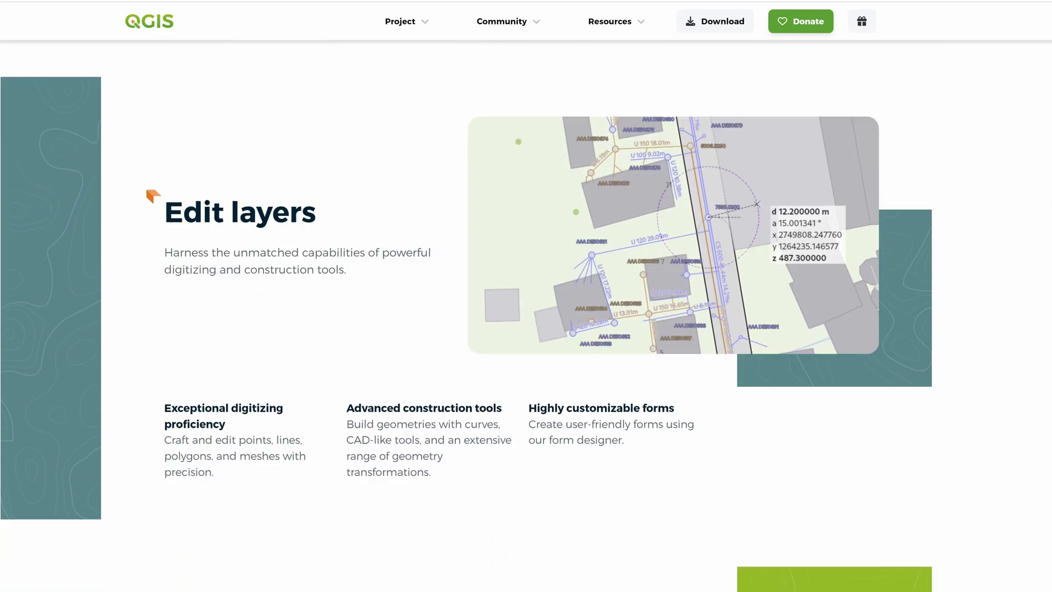
scroll(1032, 377, "down", 20)
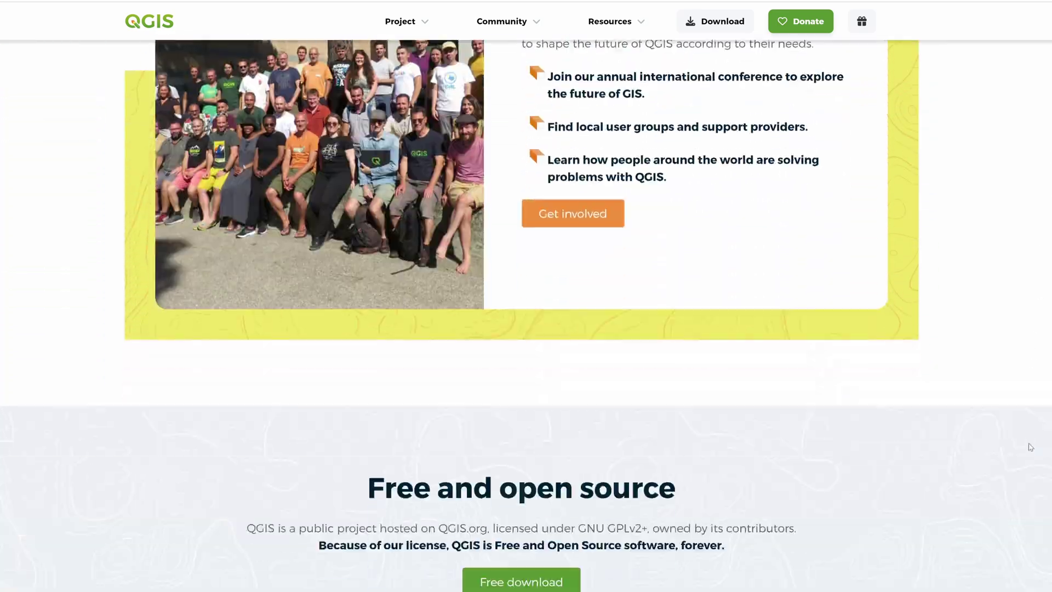
scroll(1020, 574, "up", 20)
scroll(1039, 421, "up", 5)
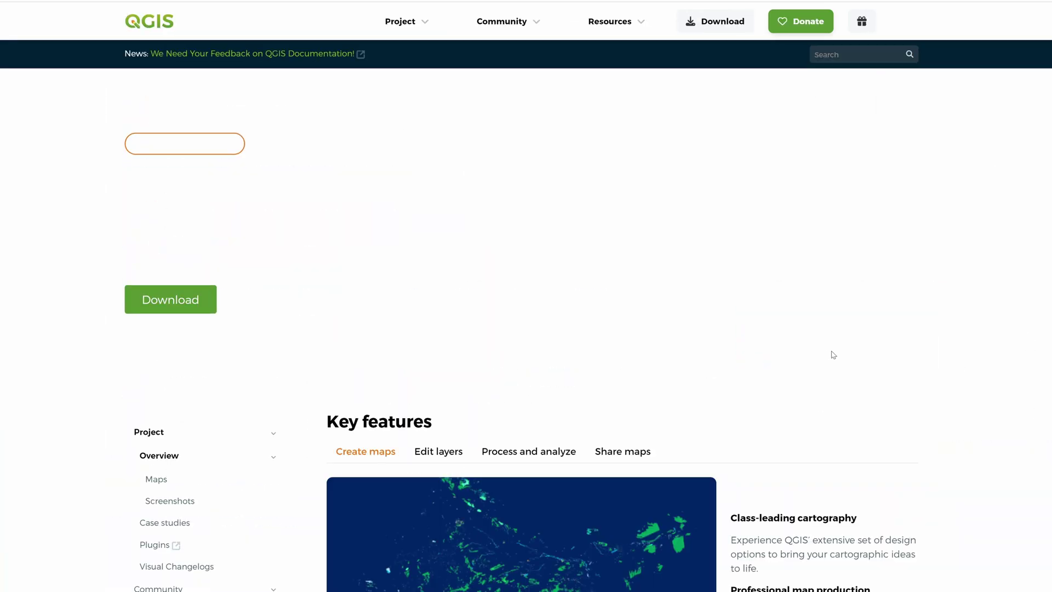
scroll(1029, 355, "down", 10)
scroll(869, 357, "down", 10)
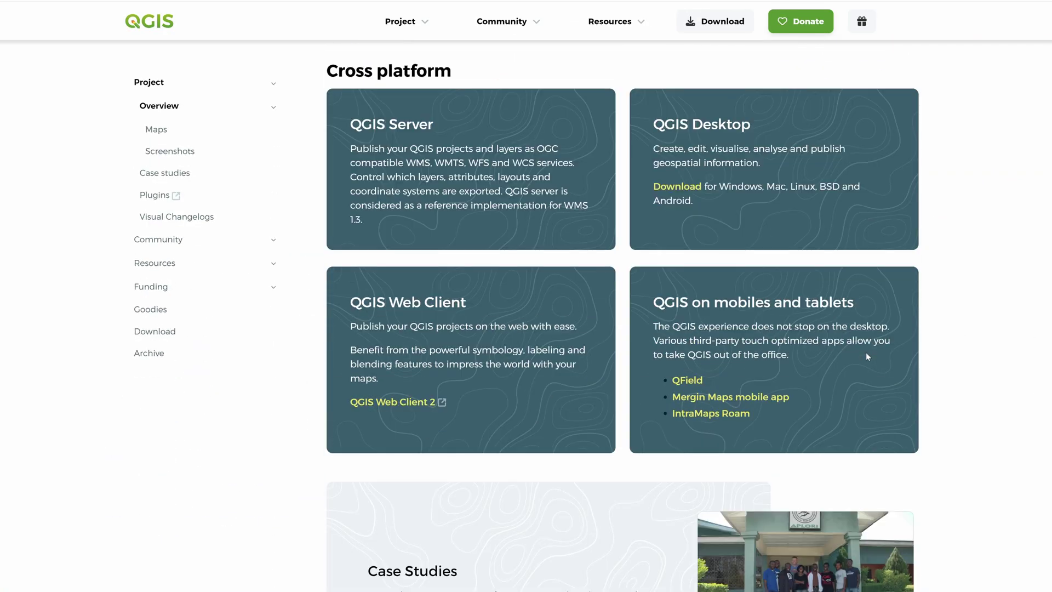
scroll(869, 356, "up", 11)
left_click(195, 150)
scroll(1015, 302, "down", 5)
scroll(1014, 302, "down", 5)
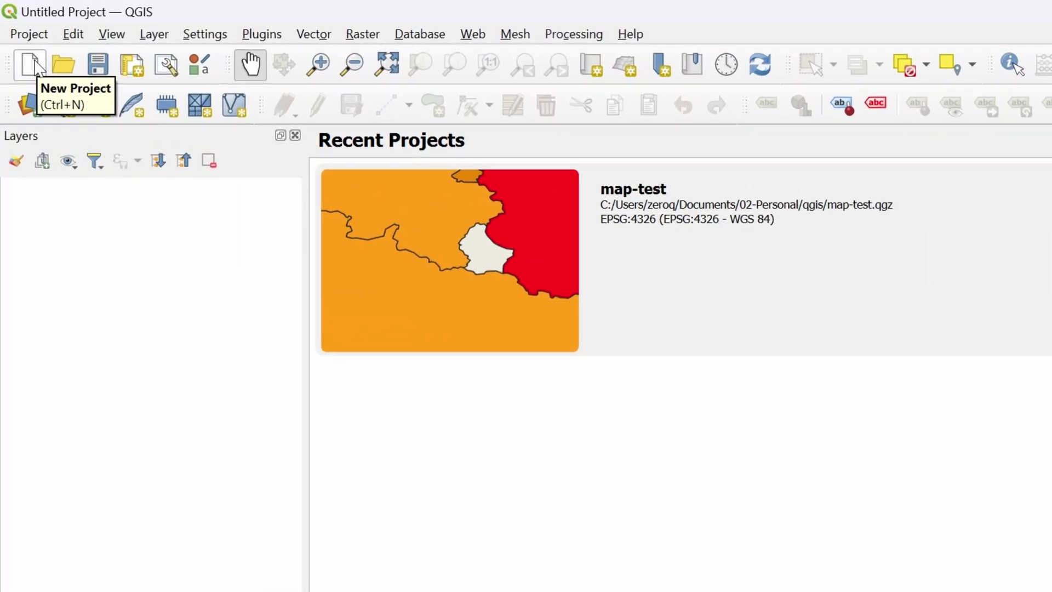
Start a new project and load the built-in world map by entering "world" as the coordinate
left_click(32, 64)
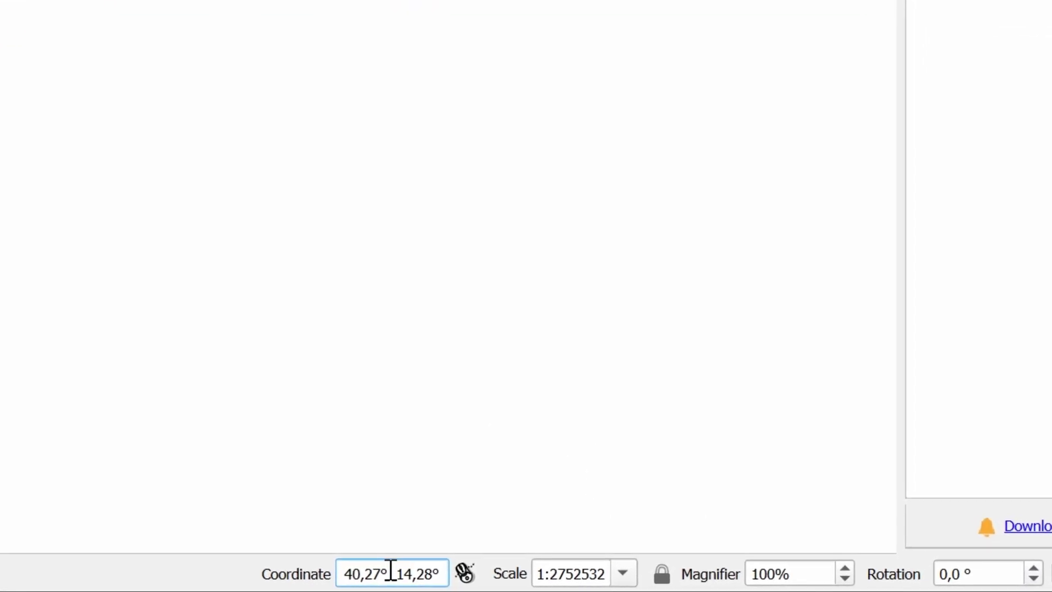
left_click(391, 572)
type("wor")
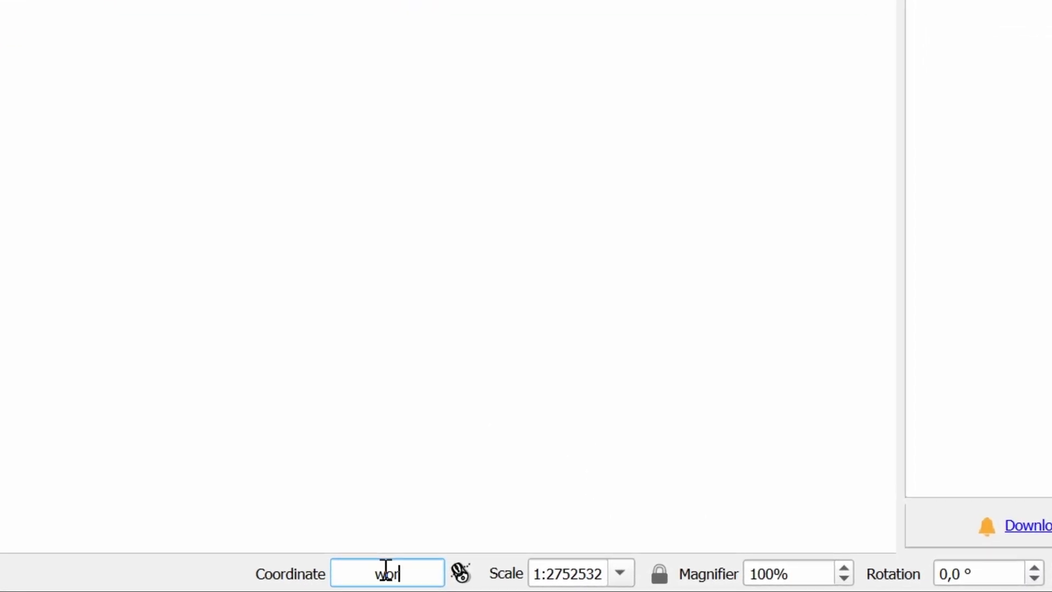
type("ld")
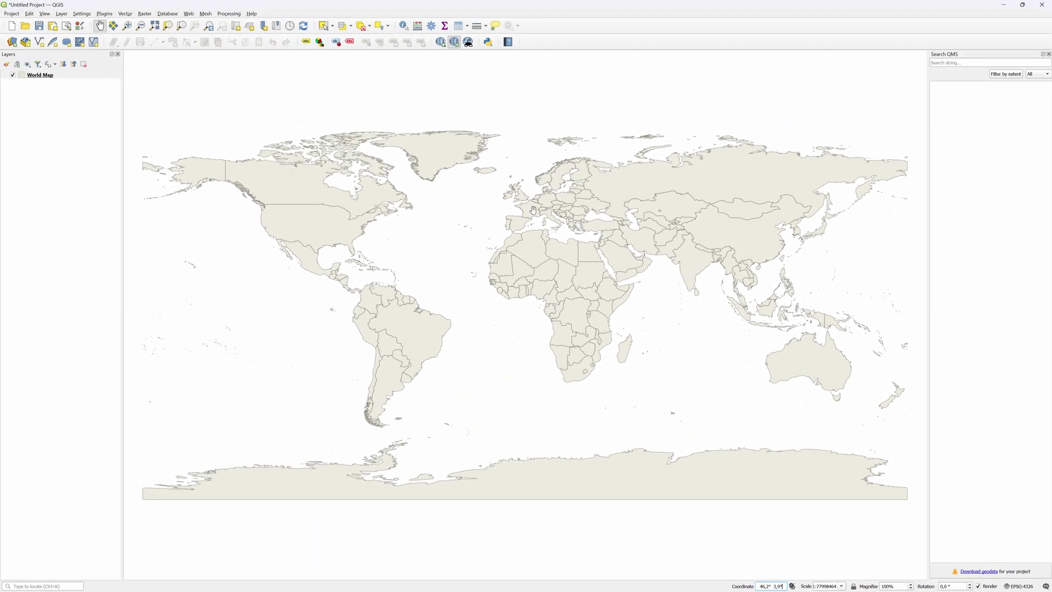
Select the western European countries on the World Map layer with one area selection from northwest of Scotland to Italy
scroll(533, 210, "up", 5)
scroll(535, 204, "down", 1)
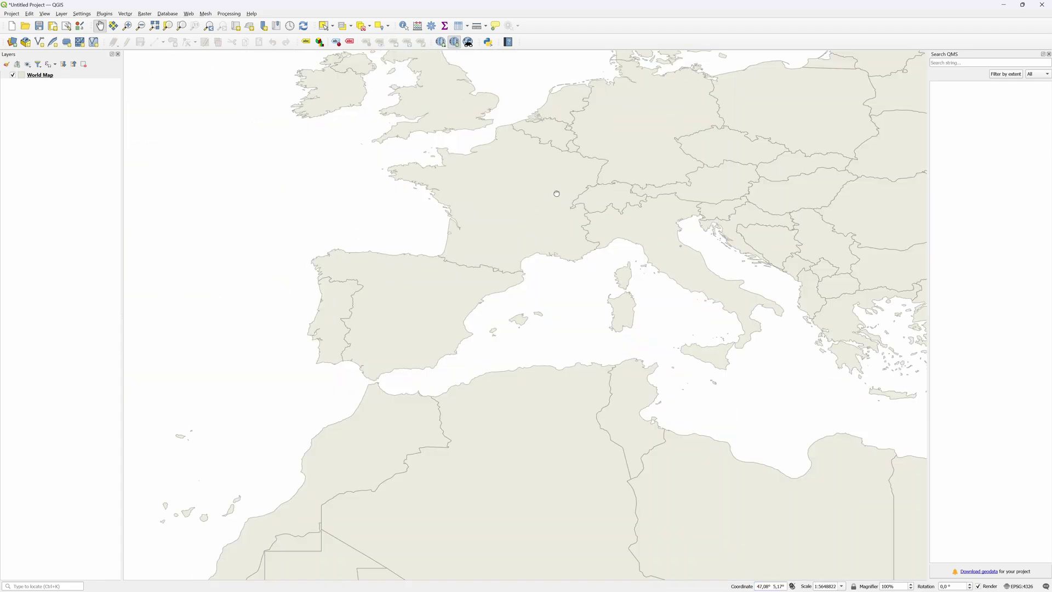
left_click_drag(557, 193, 516, 334)
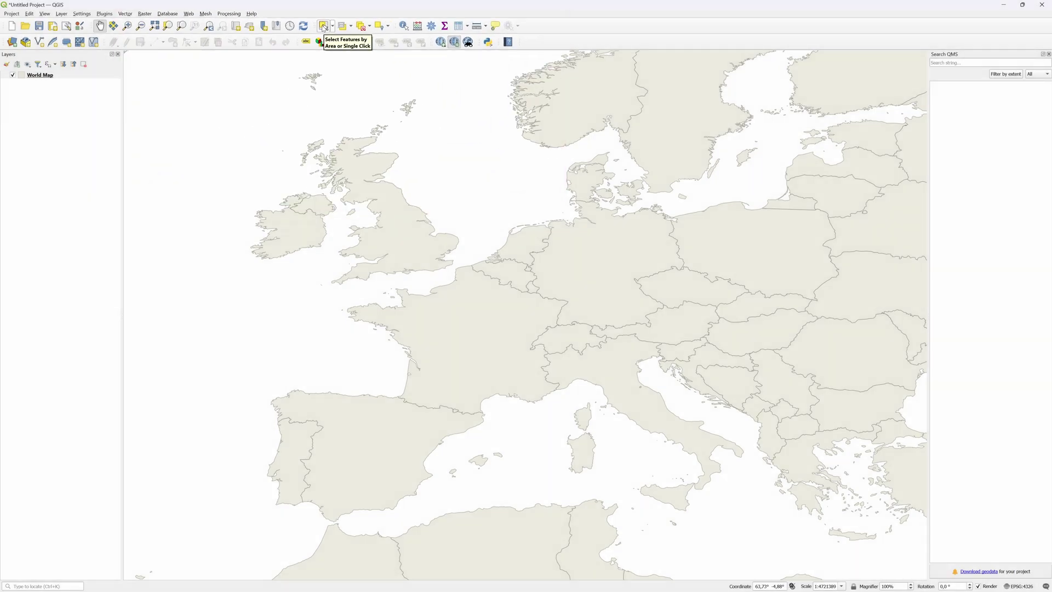
left_click(324, 26)
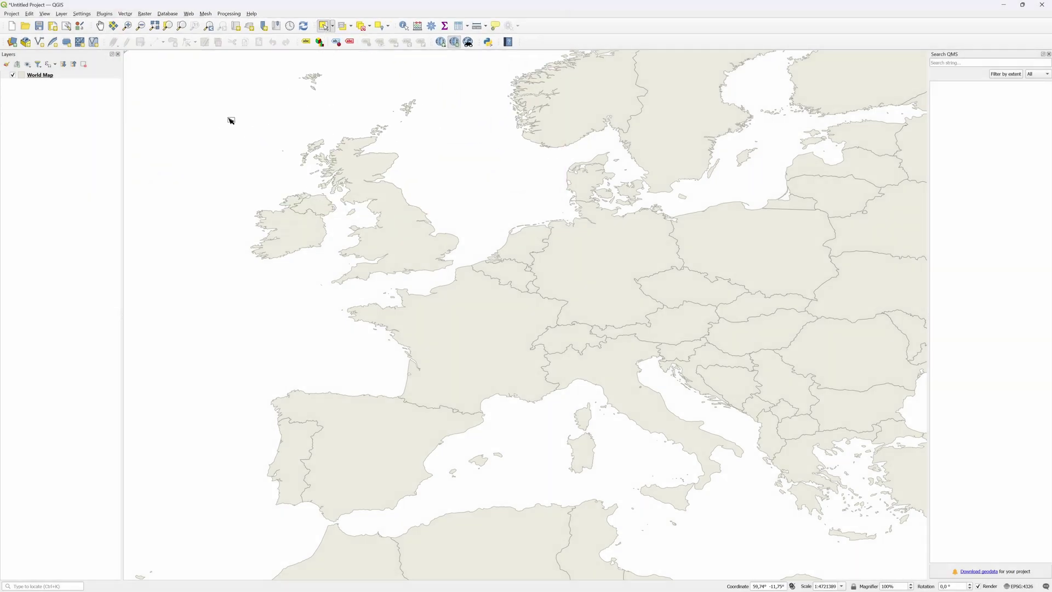
left_click_drag(231, 120, 623, 477)
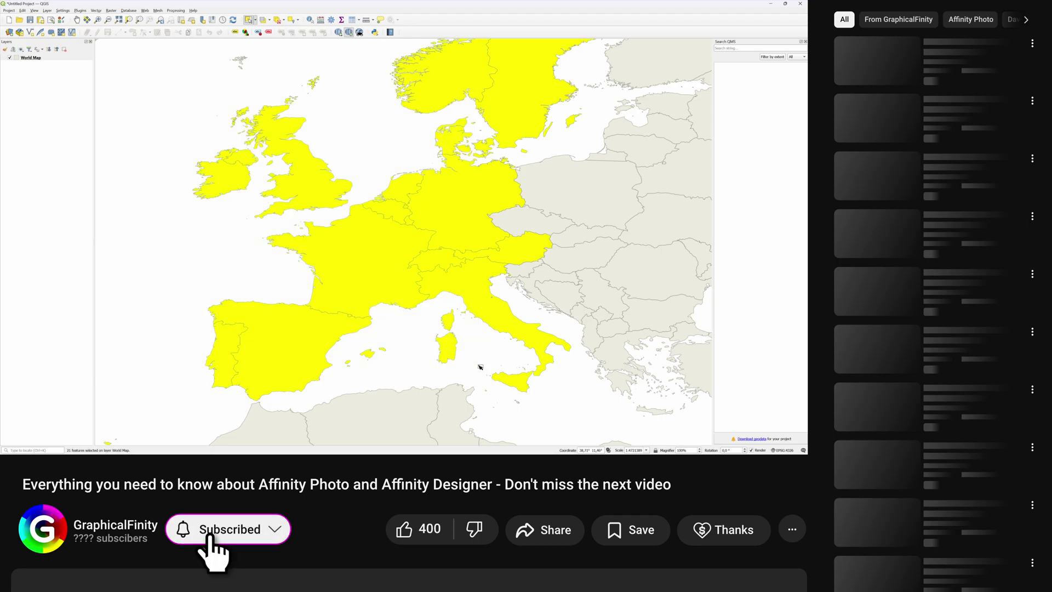
Remove Sweden, Norway, Denmark and Austria from the selected countries
left_click(511, 111, "ctrl")
left_click(454, 88, "ctrl")
left_click(549, 172, "ctrl")
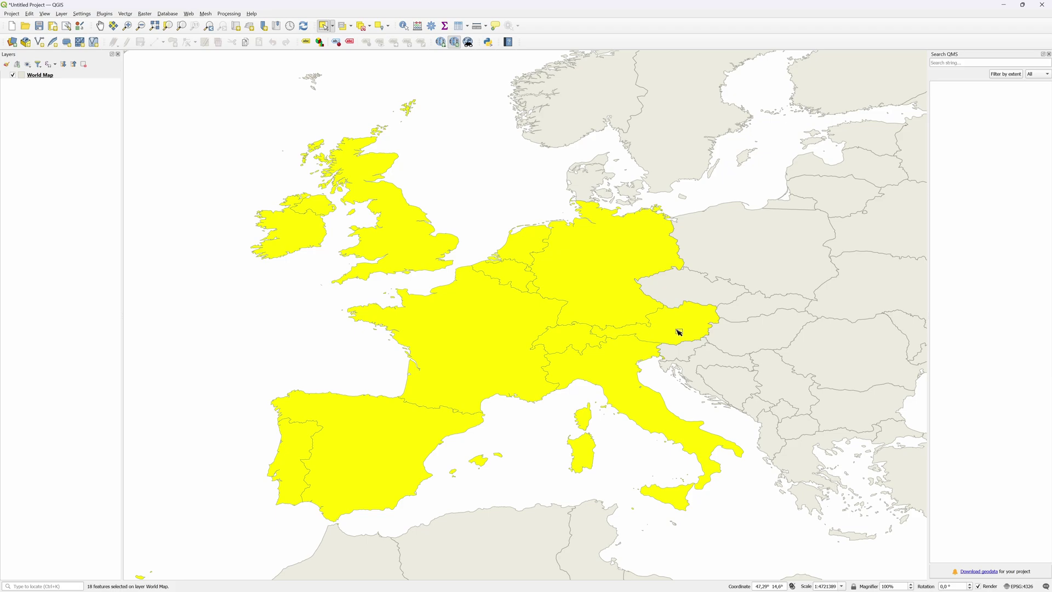
left_click(680, 332, "ctrl")
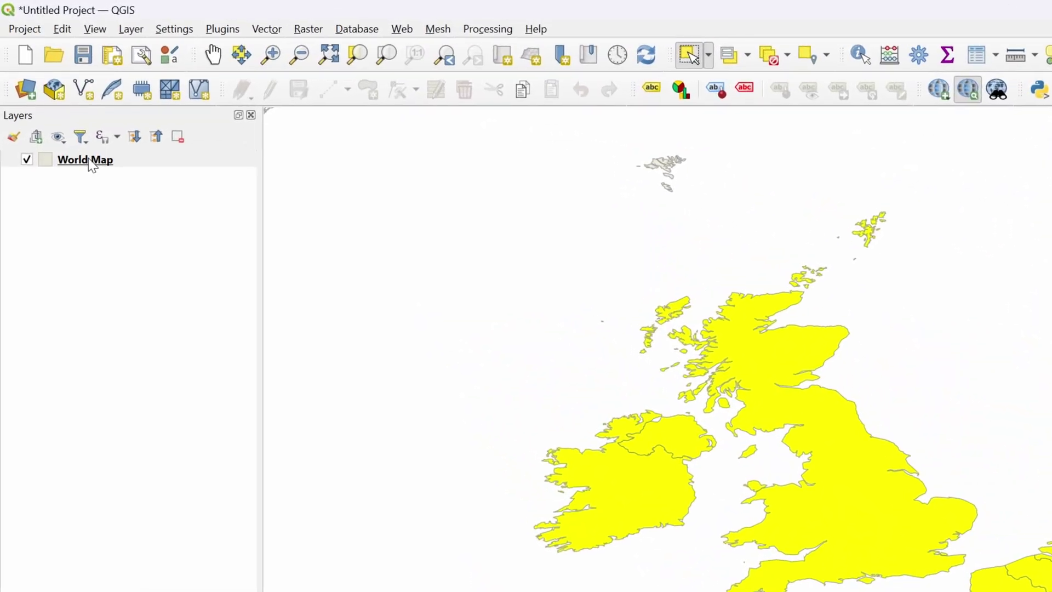
Export only the selected features of the World Map layer as a GeoPackage named Eu-food and add it to the map
right_click(46, 83)
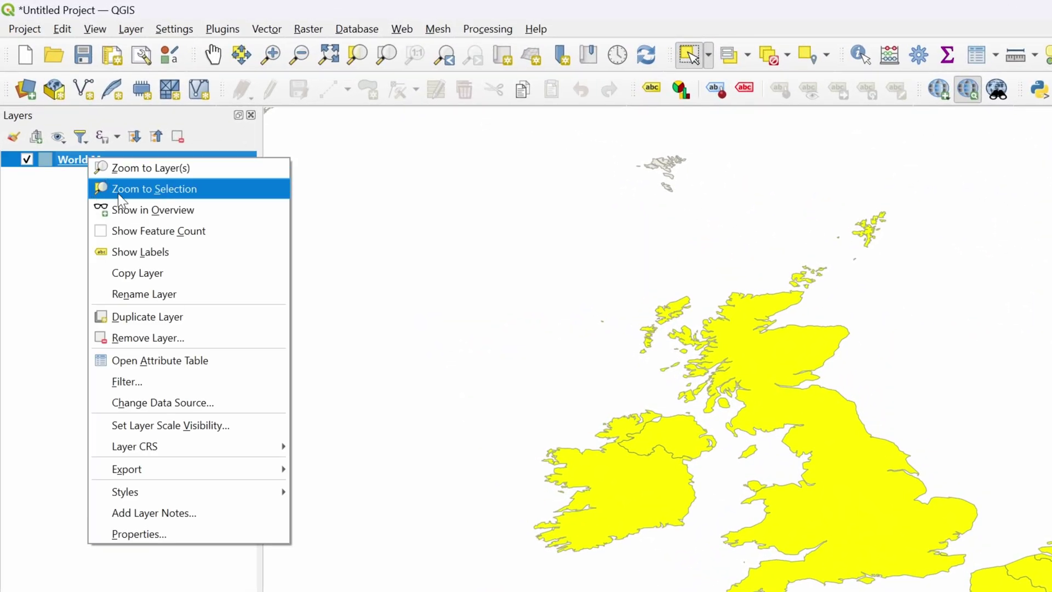
mouse_move(207, 472)
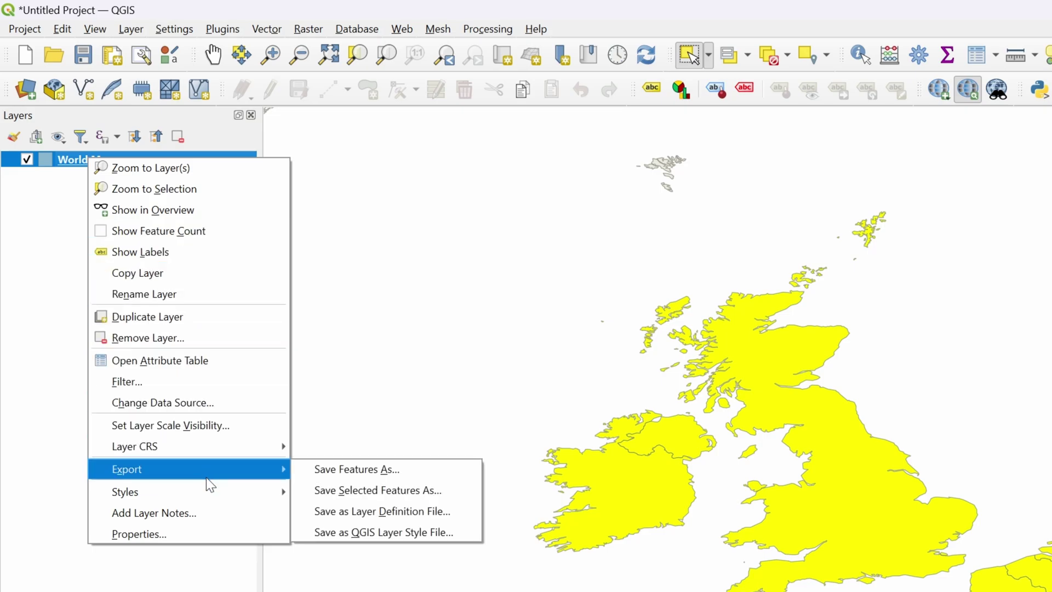
left_click(391, 490)
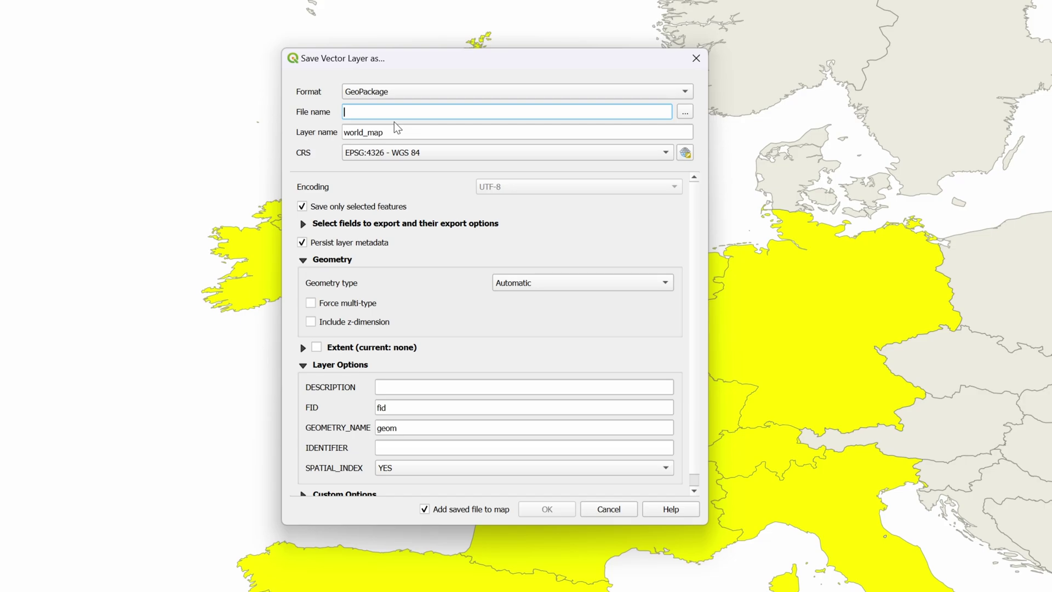
type("Eu-food")
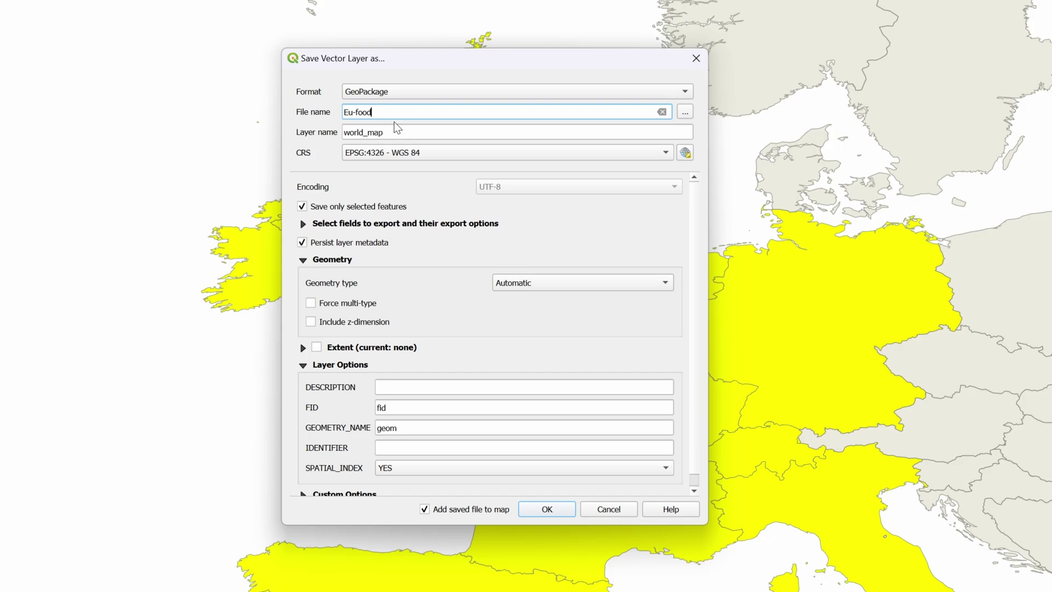
key("Return")
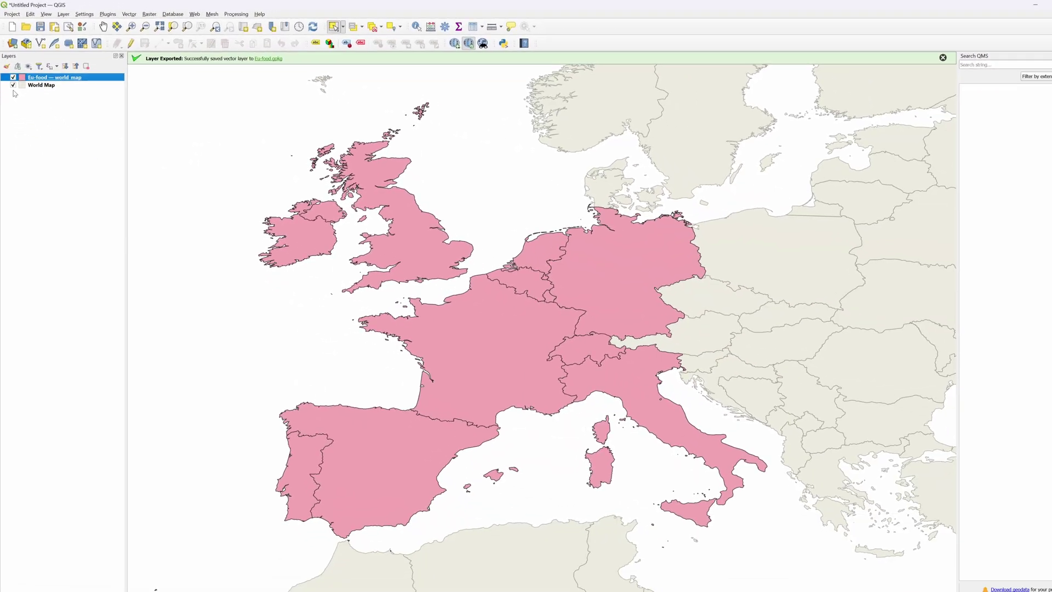
Hide the World Map layer and create a print layout titled "Eu countries"
left_click(13, 83)
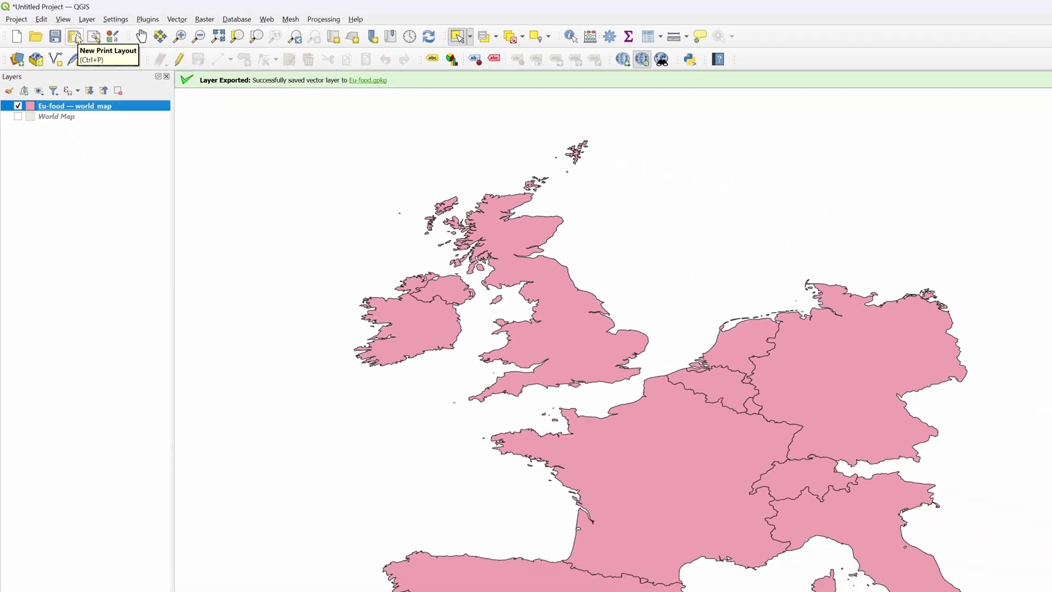
left_click(117, 59)
type("Eu countries")
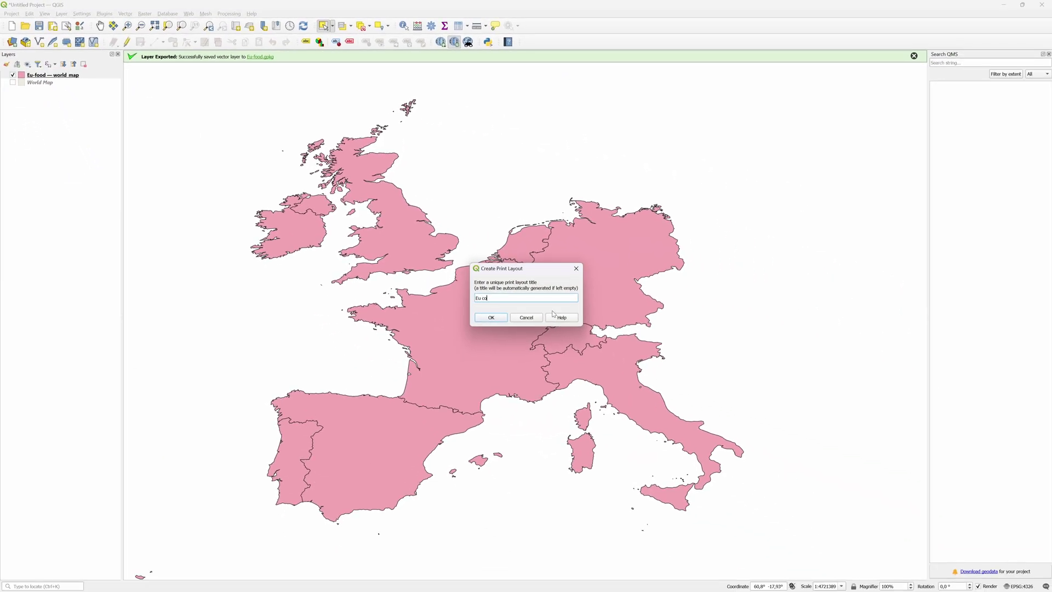
key("Return")
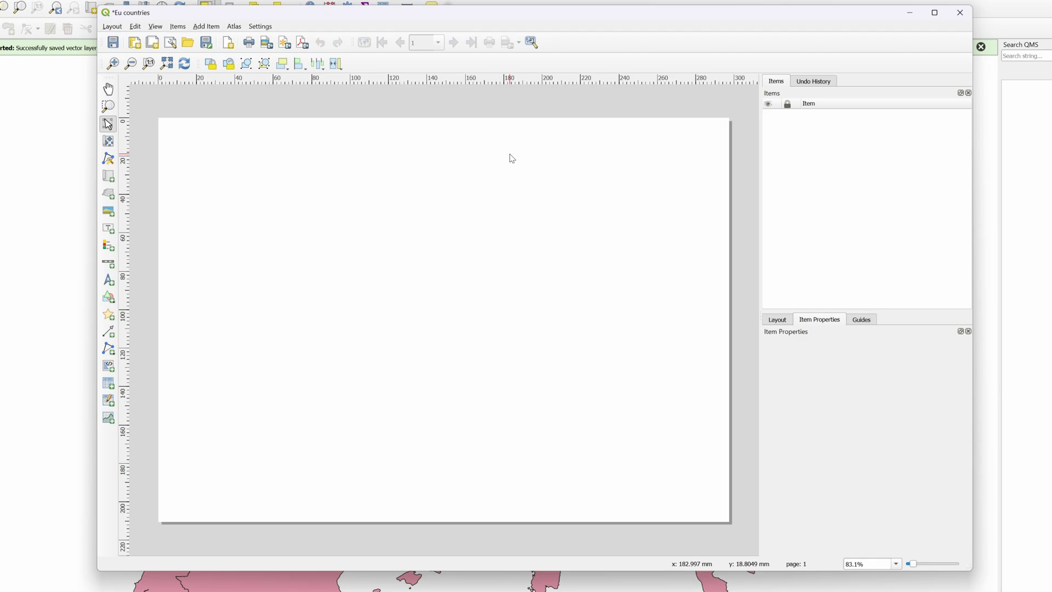
Set the layout page size to 1920×1080 (16:9) and the page background's opacity to 0%
left_click(625, 323)
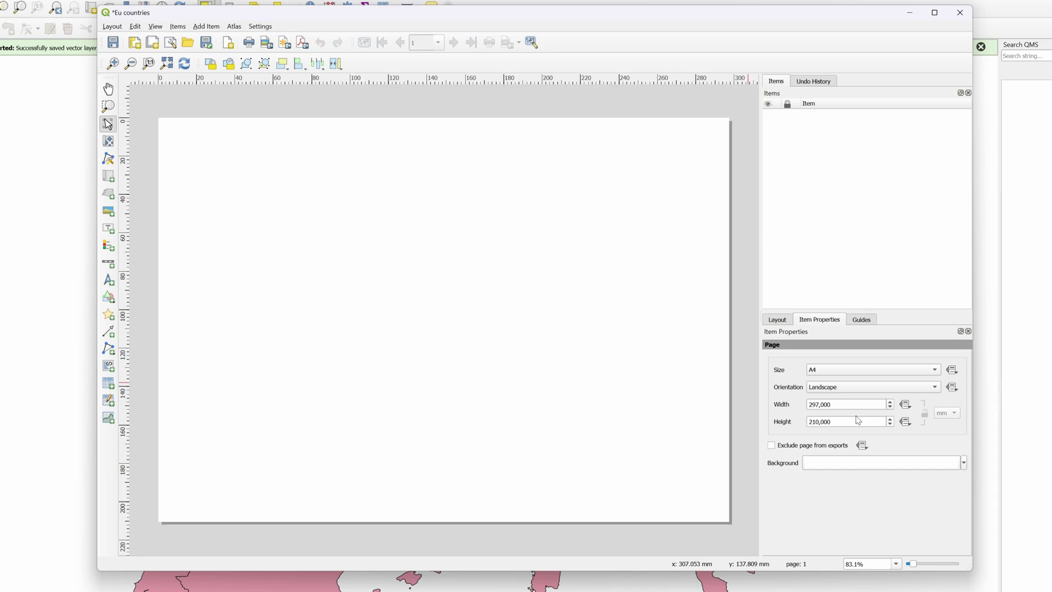
left_click(853, 370)
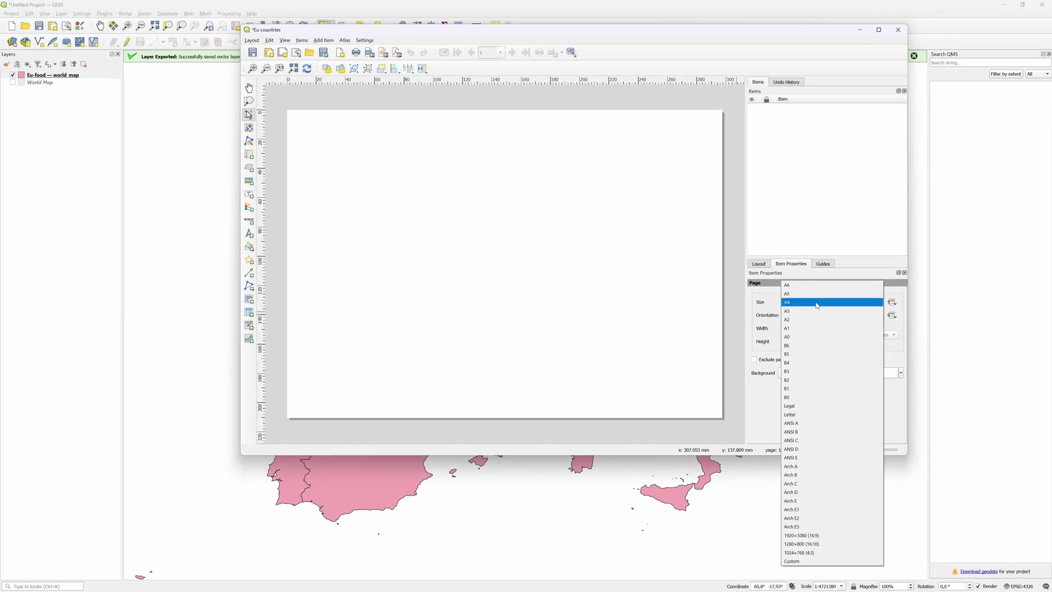
left_click(830, 535)
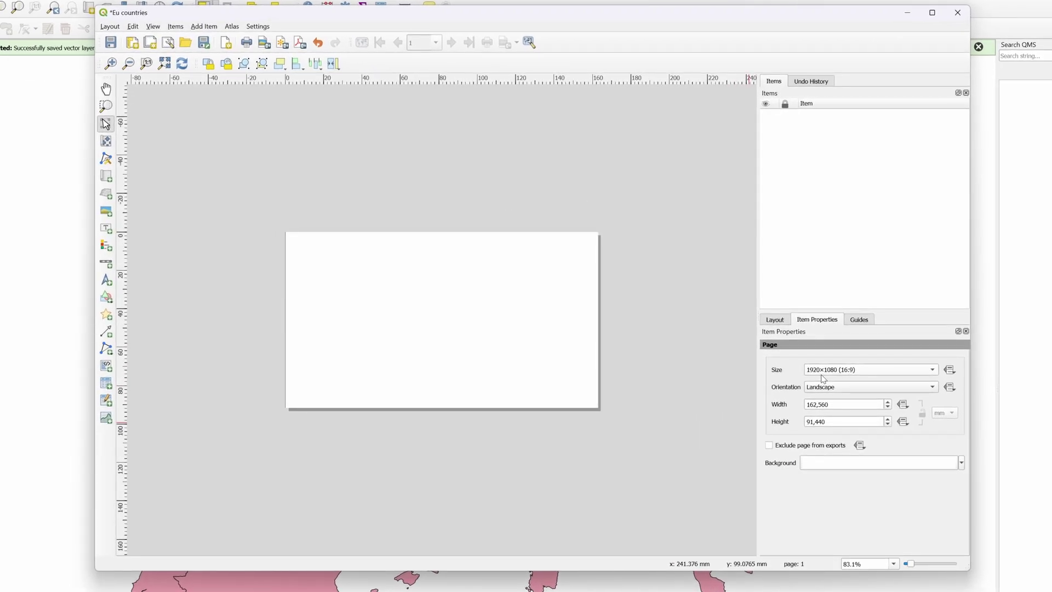
left_click(900, 464)
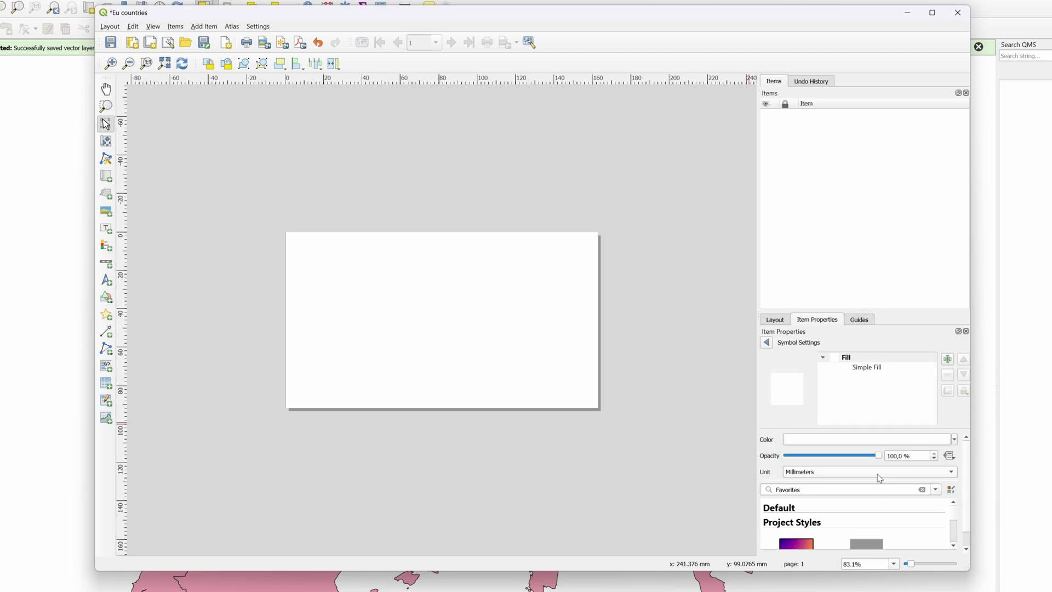
left_click_drag(878, 455, 789, 457)
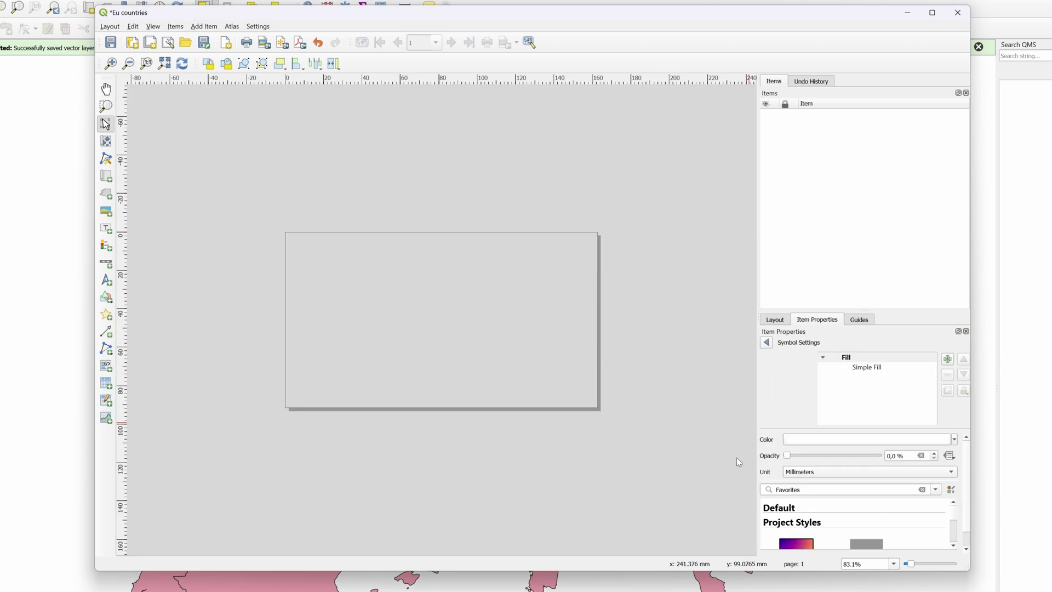
left_click(766, 342)
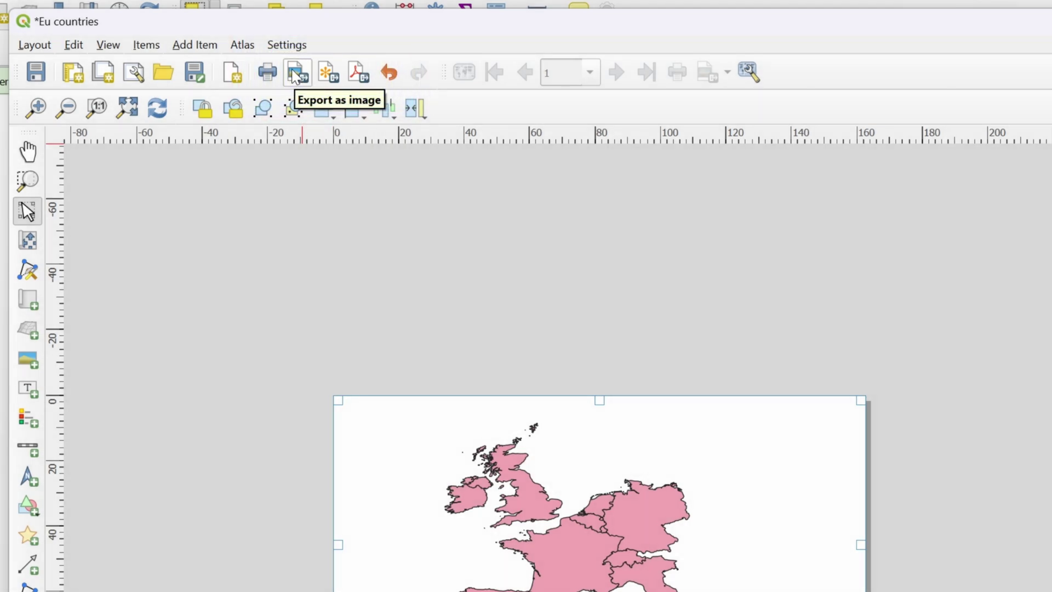
Export the layout as "Eu countries.svg" to the affinity folder with the default SVG options
left_click(322, 75)
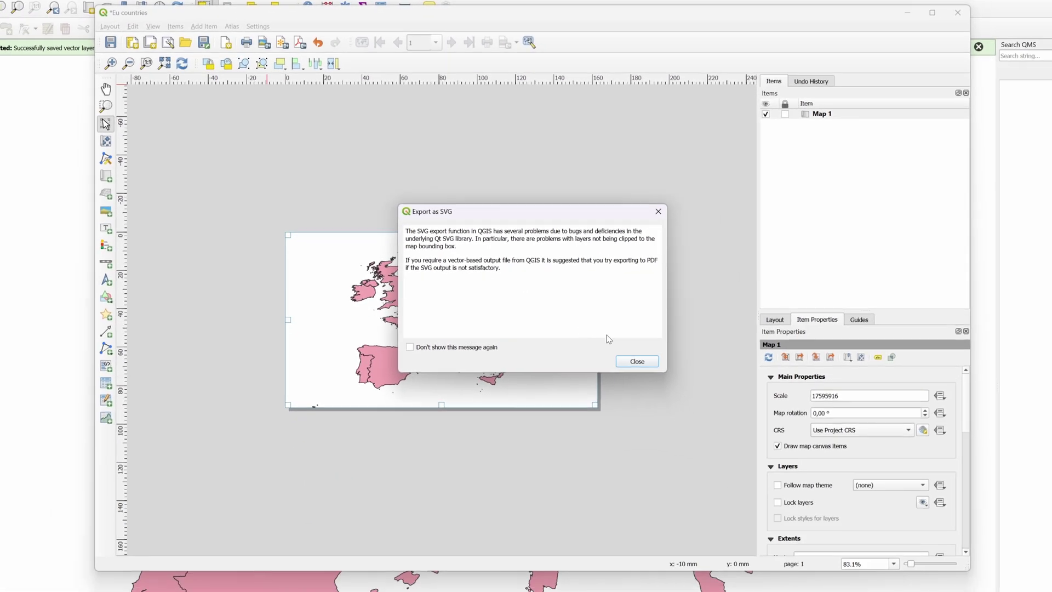
left_click(634, 361)
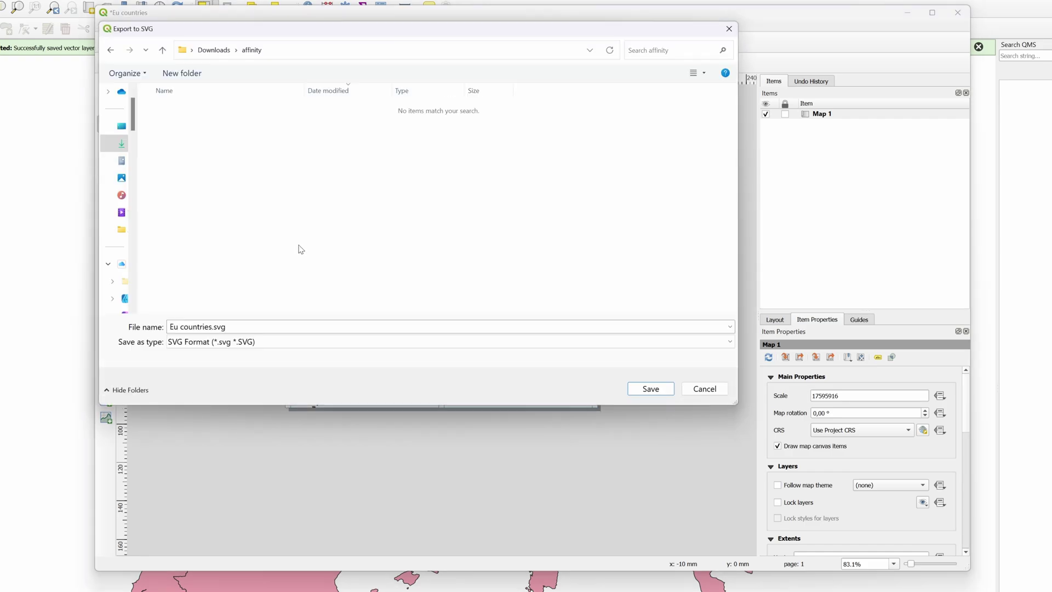
left_click(651, 388)
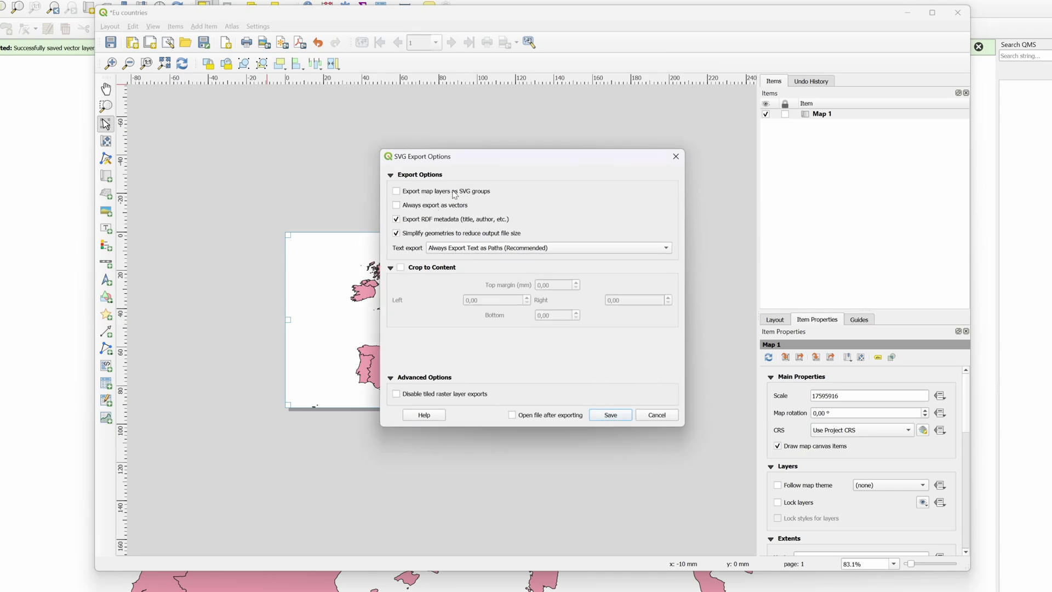
left_click(612, 416)
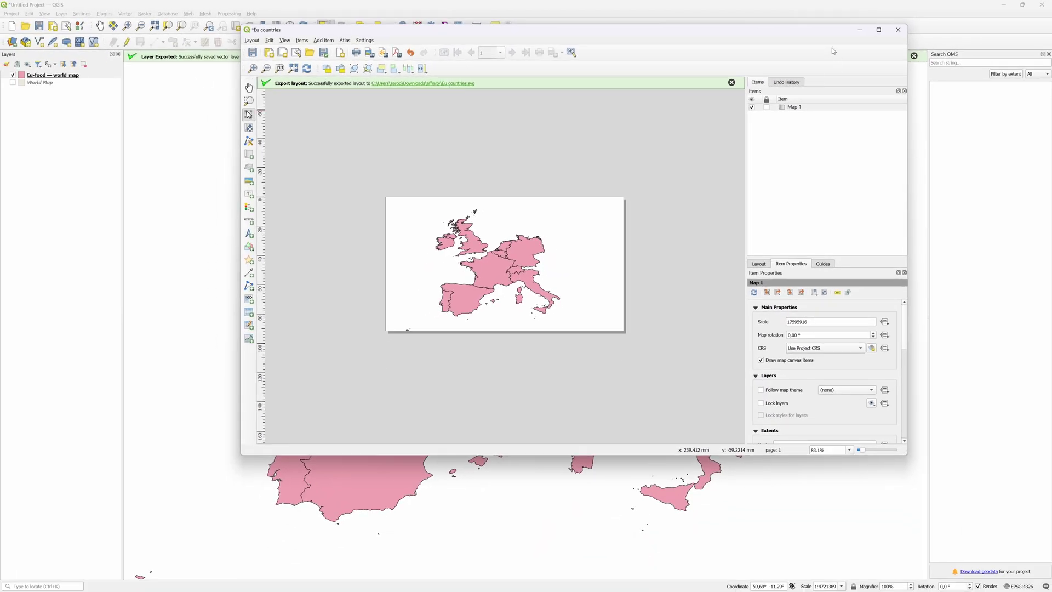
Switch to Affinity Photo and create a 1920 × 1080 px document from the Web preset Social Media Story Post
left_click(860, 31)
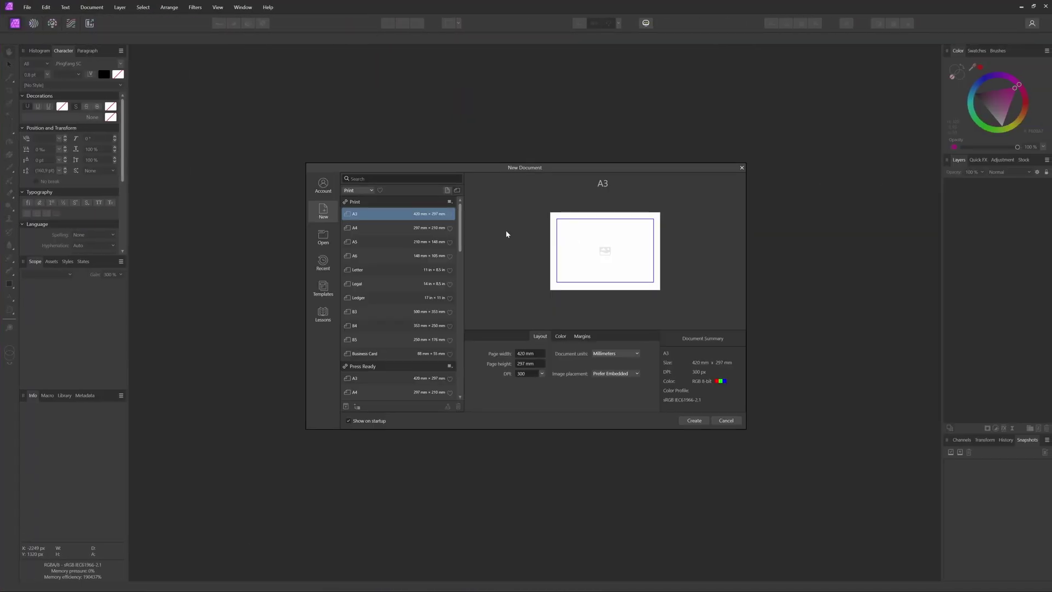
left_click(364, 190)
left_click(362, 228)
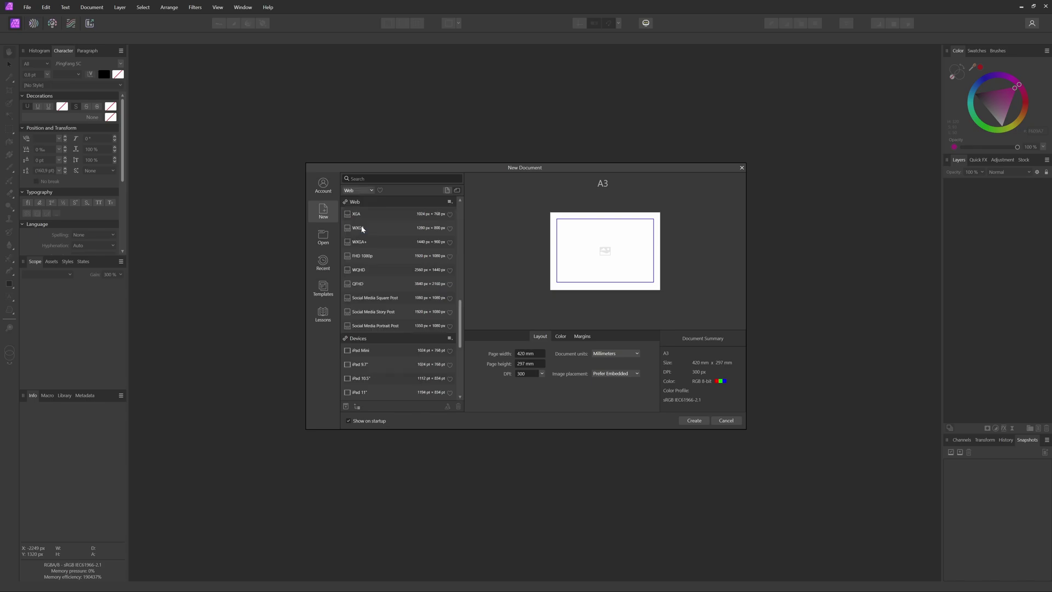
left_click(371, 313)
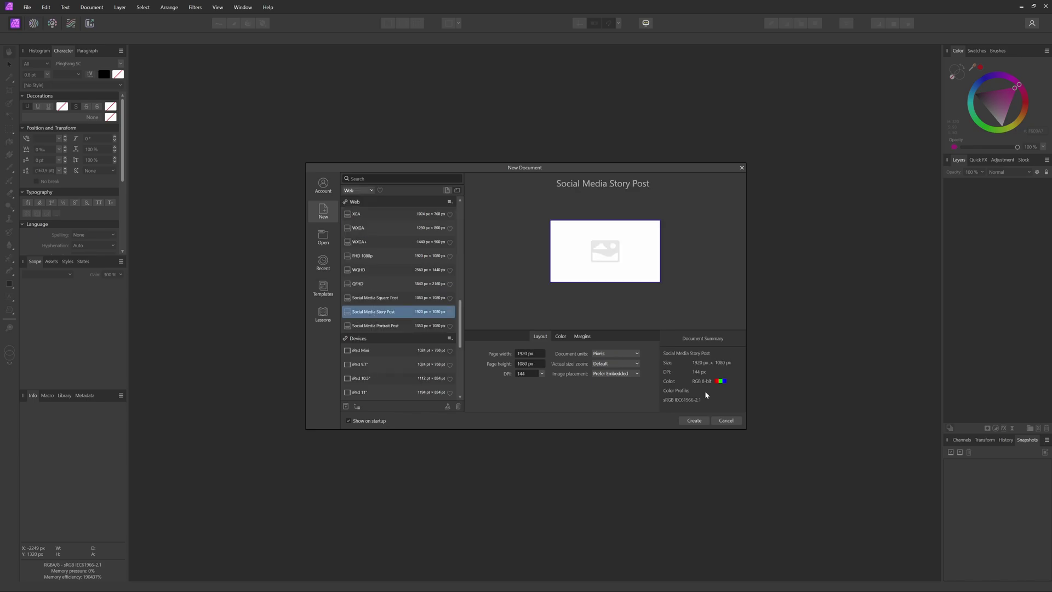
left_click(701, 422)
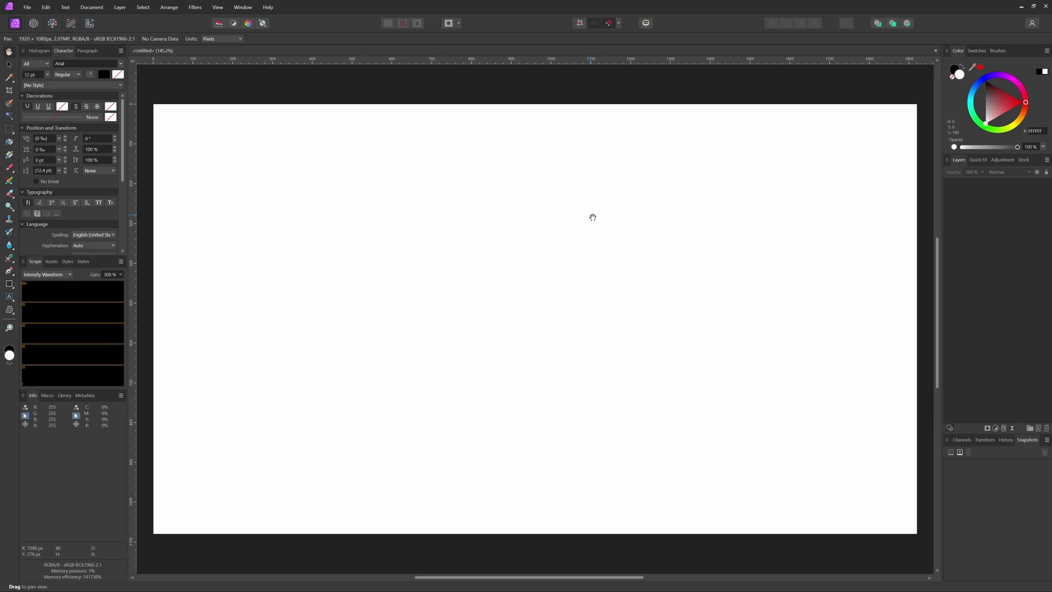
Place Eu countries.svg from the affinity folder in the document and enlarge it to cover most of the page
key("alt+Tab")
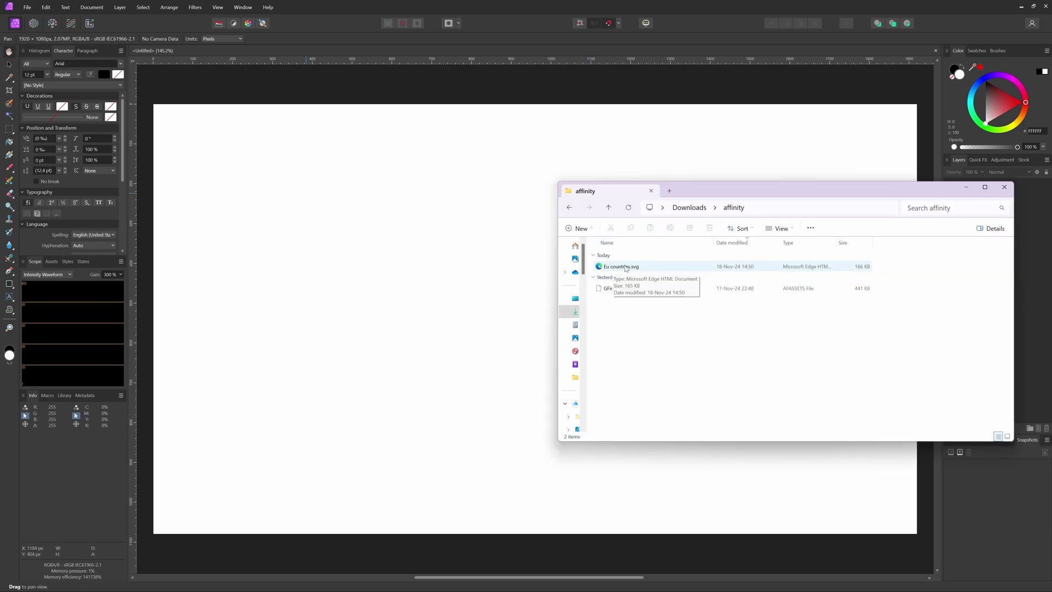
left_click_drag(626, 268, 436, 262)
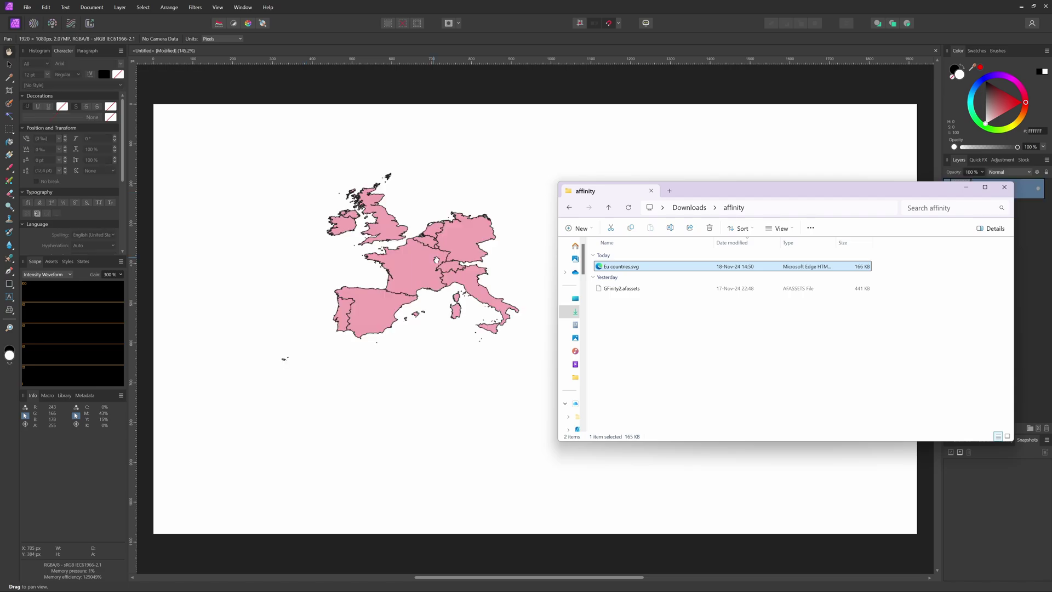
left_click(999, 189)
left_click(9, 64)
left_click_drag(417, 257, 546, 255)
left_click_drag(747, 356, 817, 449)
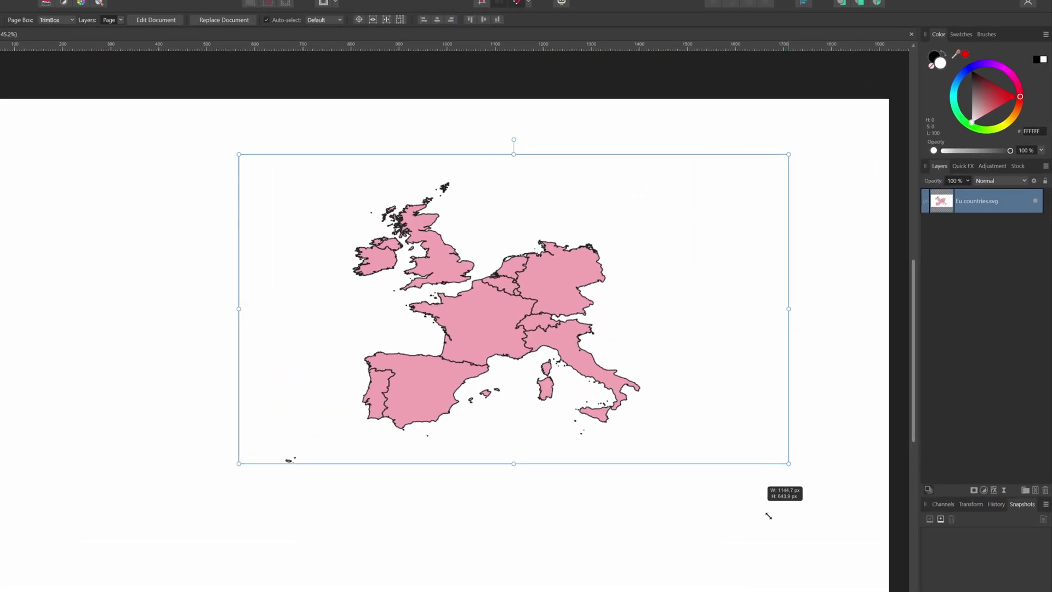
left_click_drag(769, 516, 875, 512)
left_click_drag(238, 512, 106, 586)
left_click_drag(470, 330, 464, 319)
left_click_drag(321, 364, 344, 367)
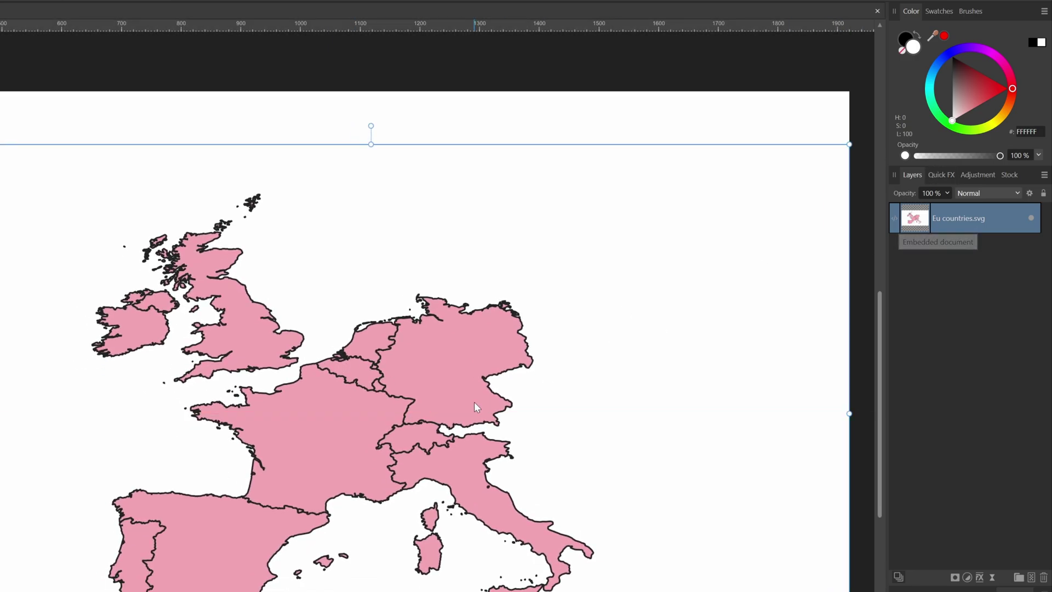
Open the embedded Eu countries.svg for editing and delete its Map 1: Background and Page layers
double_click(389, 340)
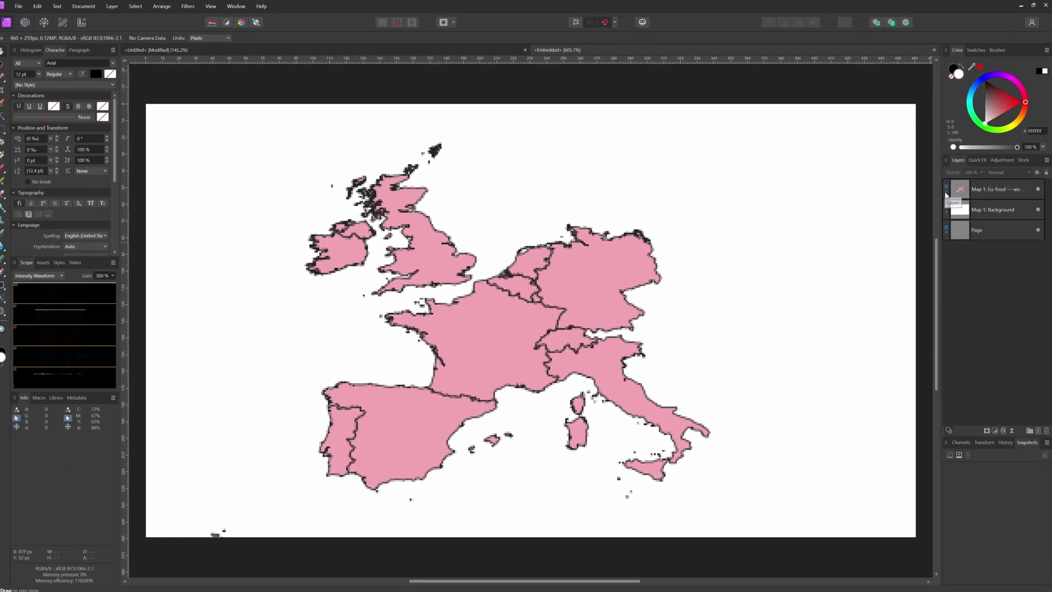
left_click(895, 221)
left_click(987, 309)
key("Delete")
key("Delete")
Clean up the contents of the Map 1: Eu-food layer, keeping only the group with the country curves
left_click(950, 209)
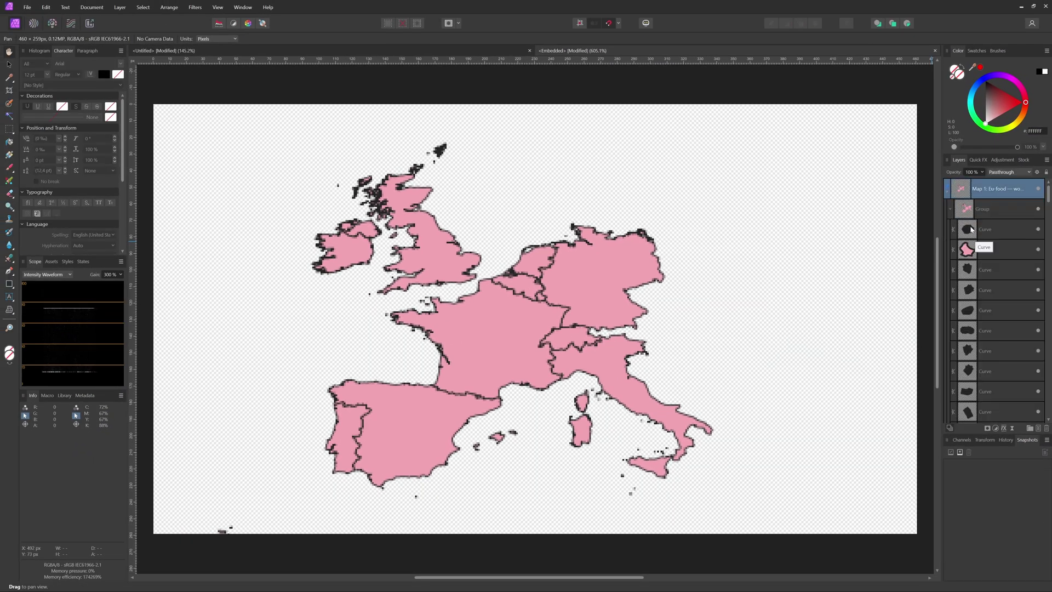
left_click(975, 248)
left_click(950, 209)
left_click(959, 233)
key("Delete")
left_click(950, 209)
left_click(1011, 235)
left_click(950, 209)
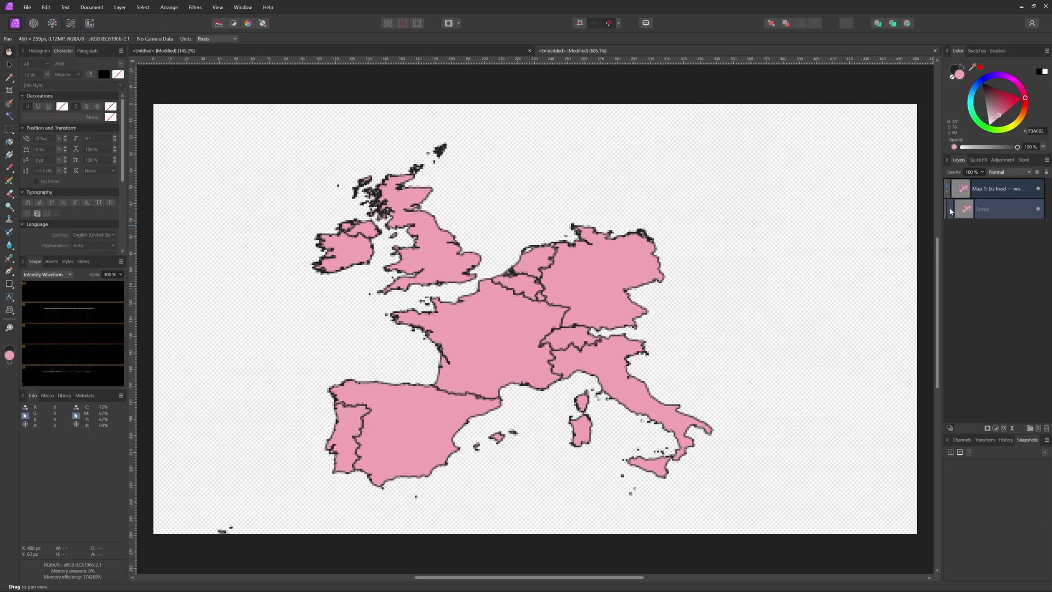
Replace the embedded Eu countries.svg in the main document with a copy of its country group, closing the embedded document
left_click(966, 209)
right_click(965, 210)
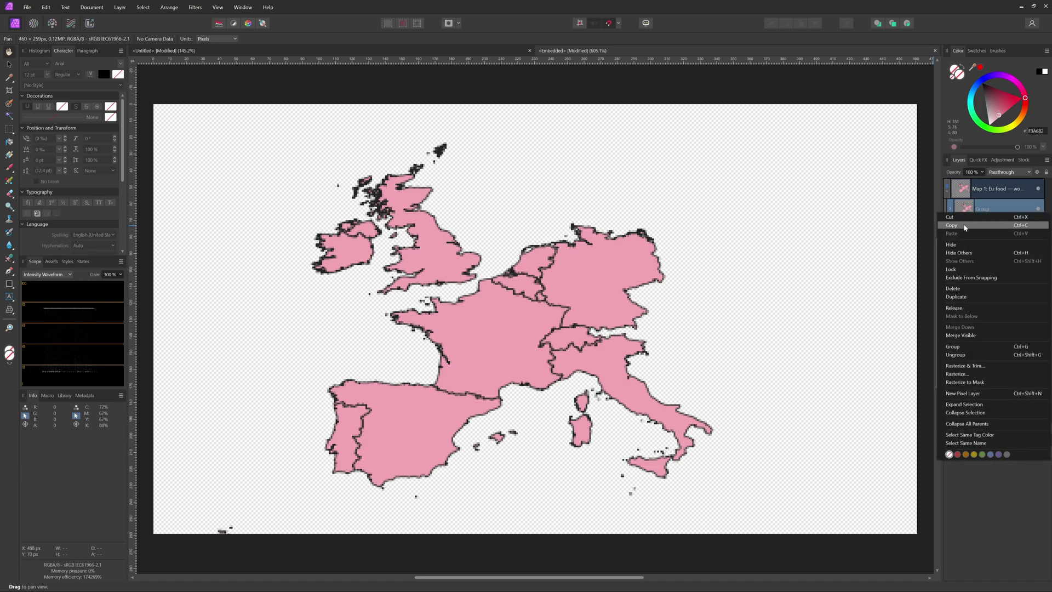
left_click(965, 226)
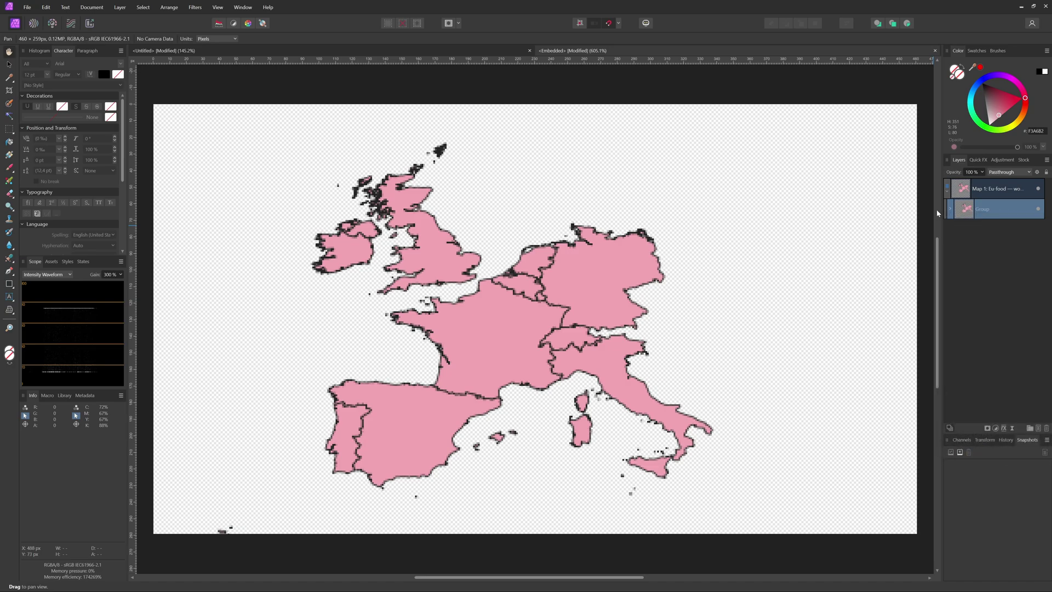
left_click(937, 51)
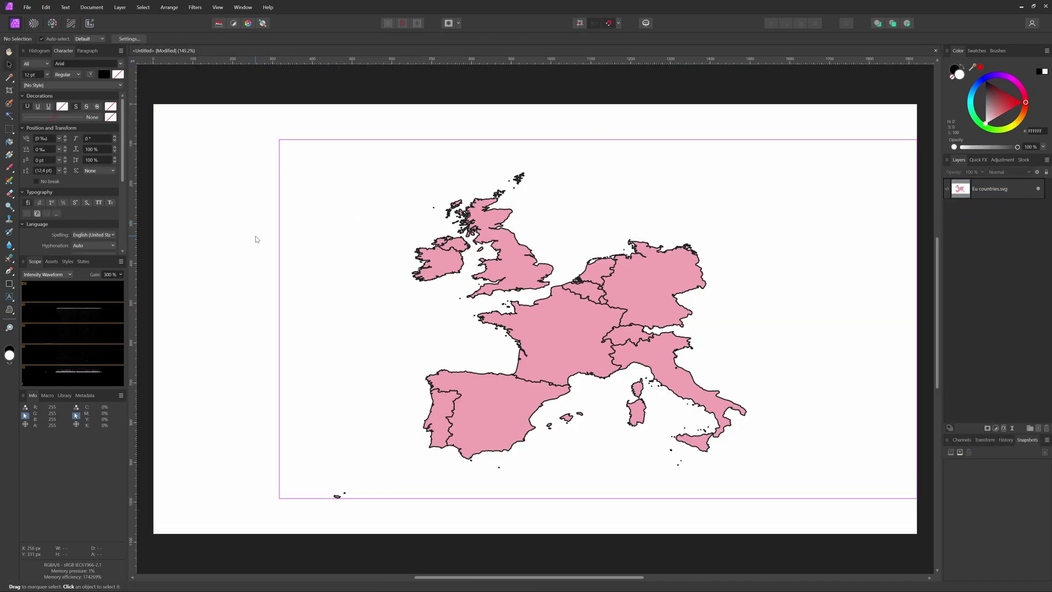
left_click(524, 316)
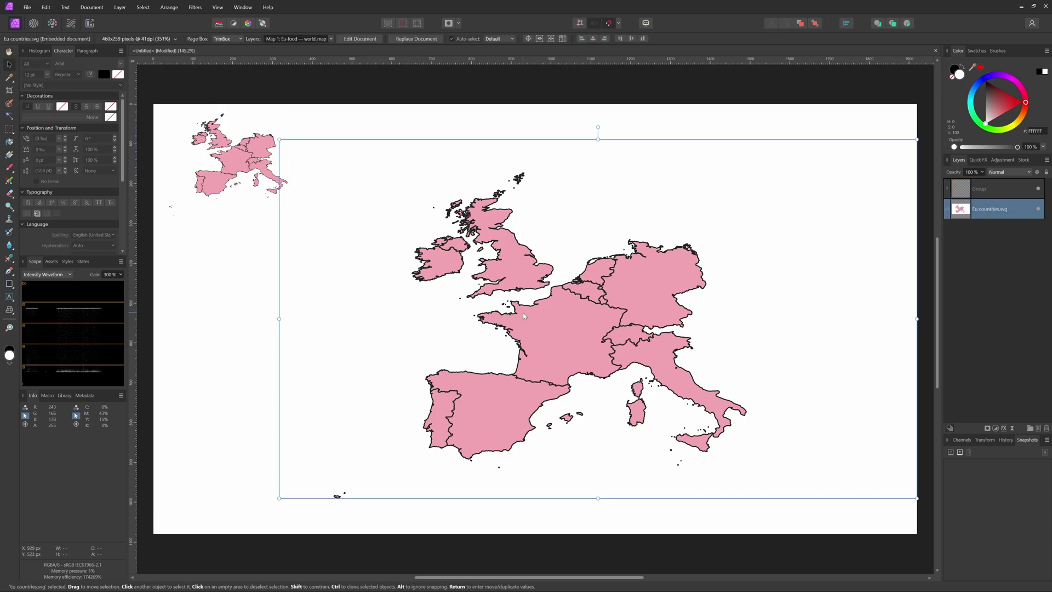
key("Delete")
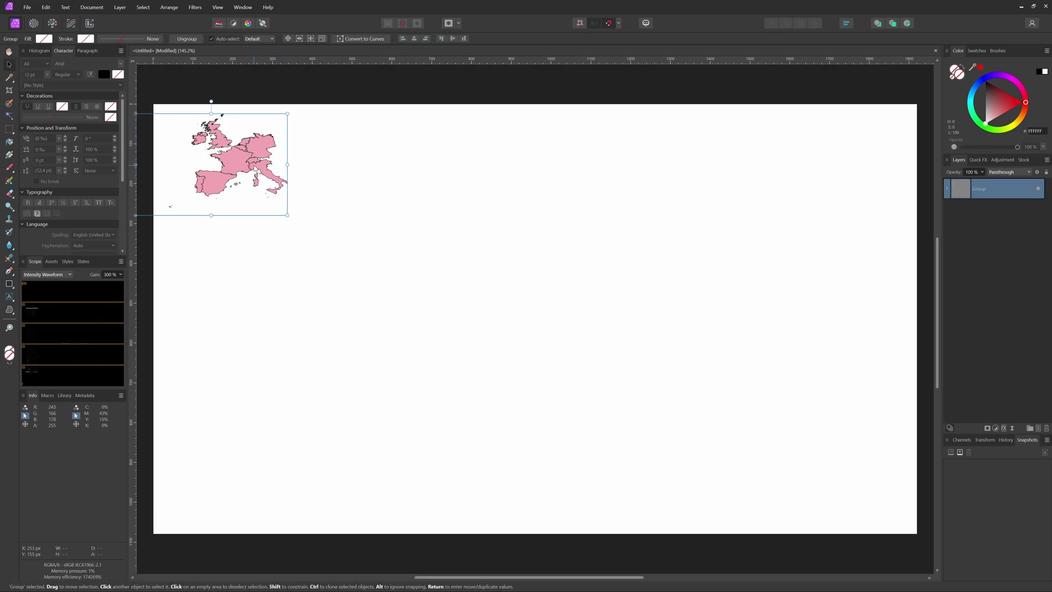
Move the pasted map group away from the page corner and enlarge it proportionally to nearly the full page height
left_click_drag(255, 169, 448, 194)
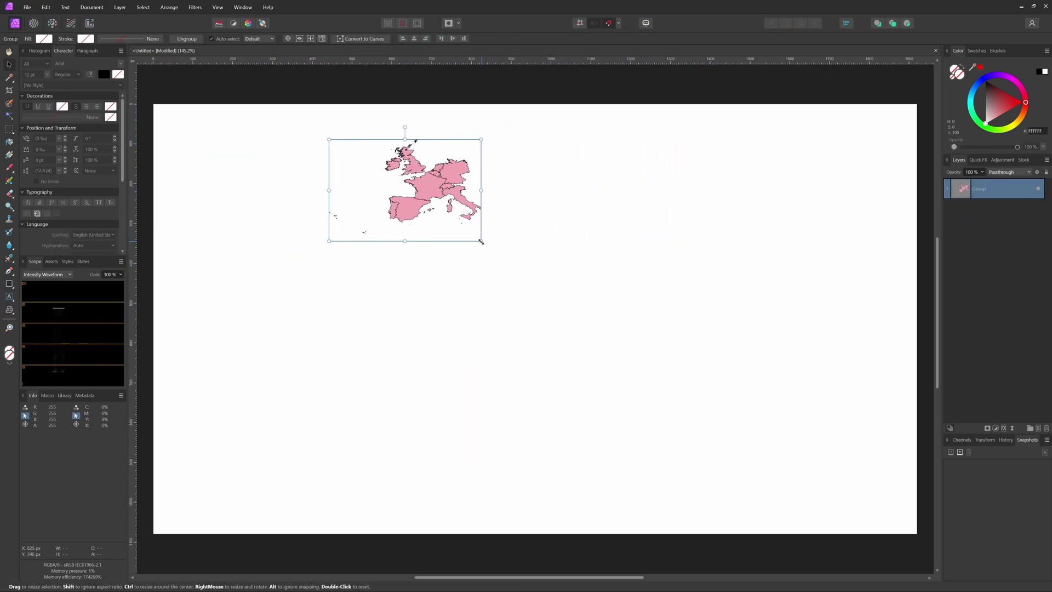
left_click_drag(481, 241, 895, 511)
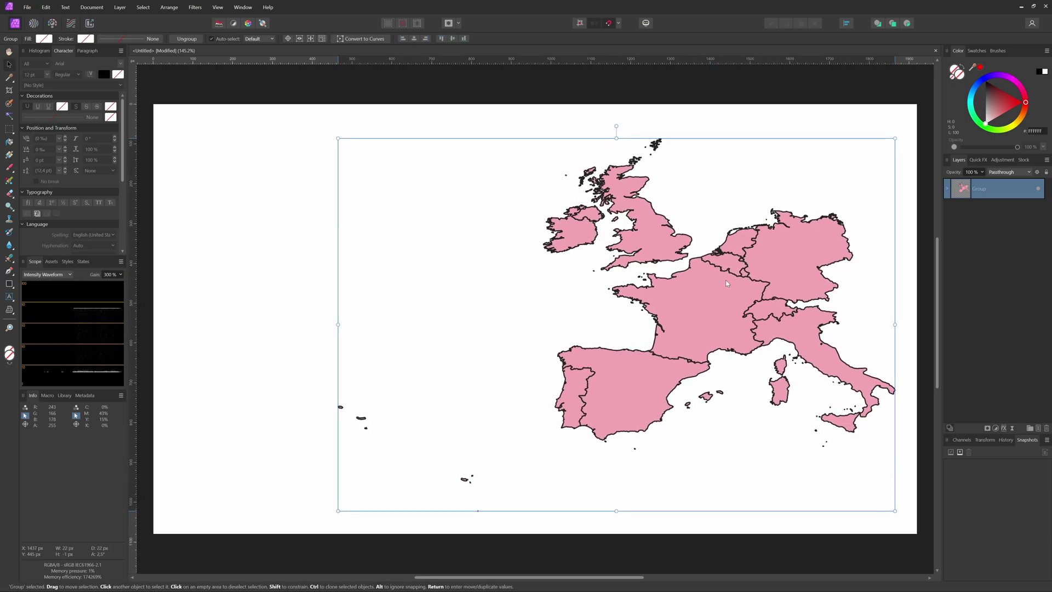
left_click_drag(727, 284, 728, 282)
Delete the Atlantic island curves west of Portugal and the islets south of Sicily and Spain
double_click(594, 405)
left_click_drag(255, 360, 527, 513)
key("Delete")
left_click_drag(842, 497, 804, 428)
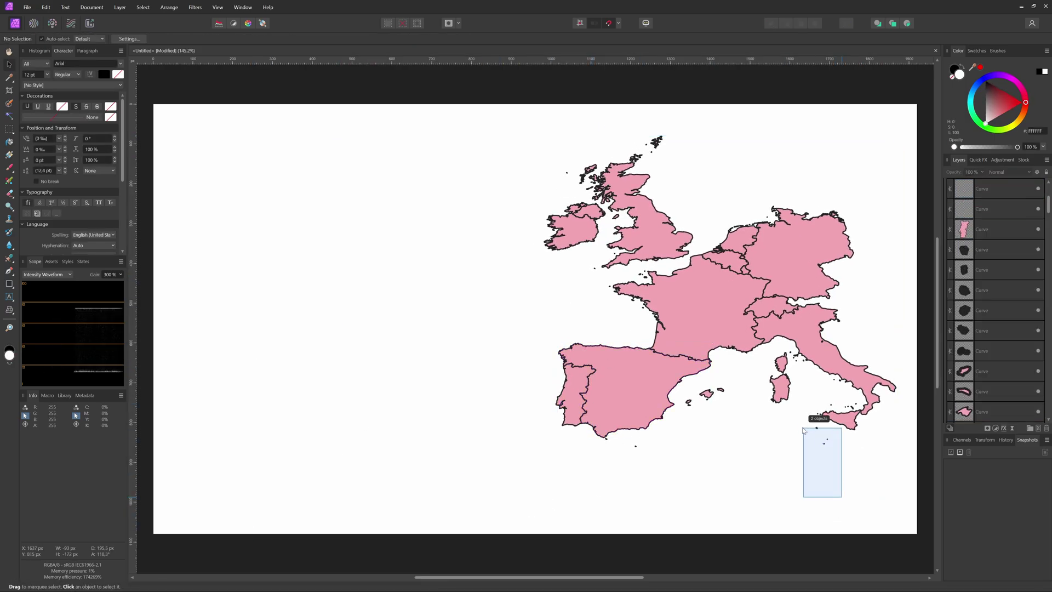
key("Delete")
left_click_drag(686, 442, 606, 453)
key("Delete")
Delete further tiny islet curves around the southern coastlines of the map
scroll(699, 397, "up", 4)
left_click_drag(689, 412, 665, 427)
key("Delete")
left_click_drag(509, 514, 462, 493)
key("Delete")
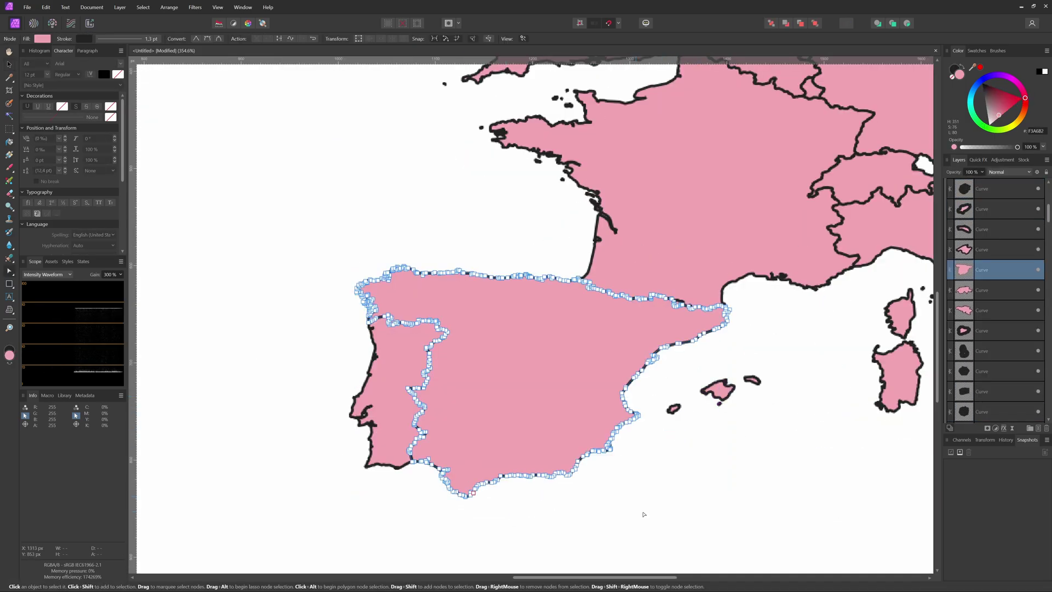
scroll(643, 514, "down", 3)
scroll(537, 274, "up", 5)
left_click_drag(708, 335, 758, 386)
key("Delete")
Delete the small islets off the Brittany coast and the islet north of Cornwall
left_click_drag(562, 383, 741, 495)
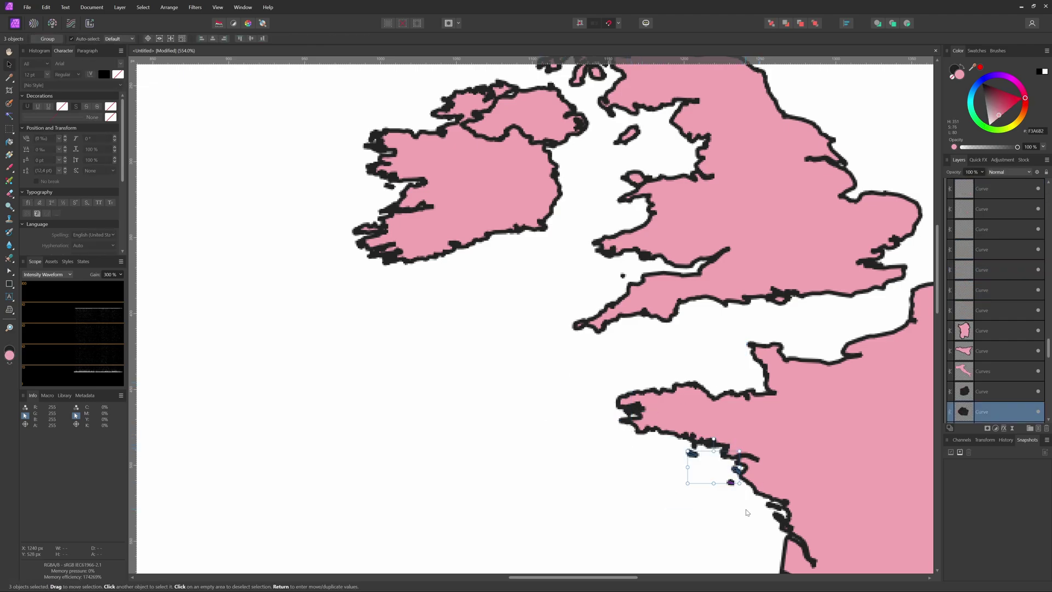
key("Delete")
key("Delete")
left_click_drag(598, 263, 640, 284)
Delete the remaining stray islet curves along the coasts, keeping the larger islands
key("Delete")
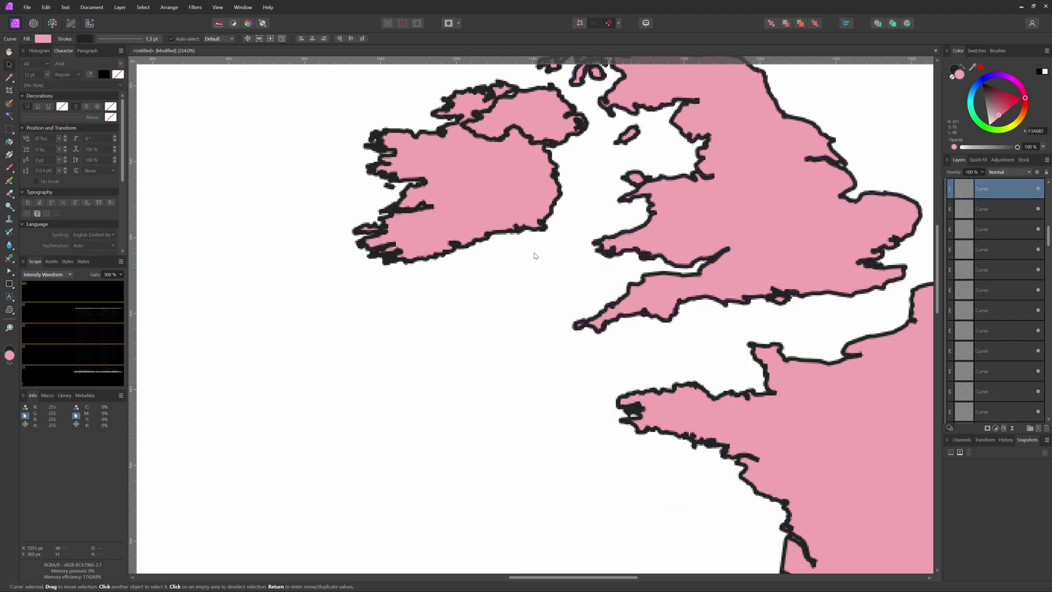
left_click_drag(536, 254, 385, 542)
left_click_drag(230, 208, 301, 271)
key("Delete")
left_click_drag(498, 90, 712, 233)
key("Delete")
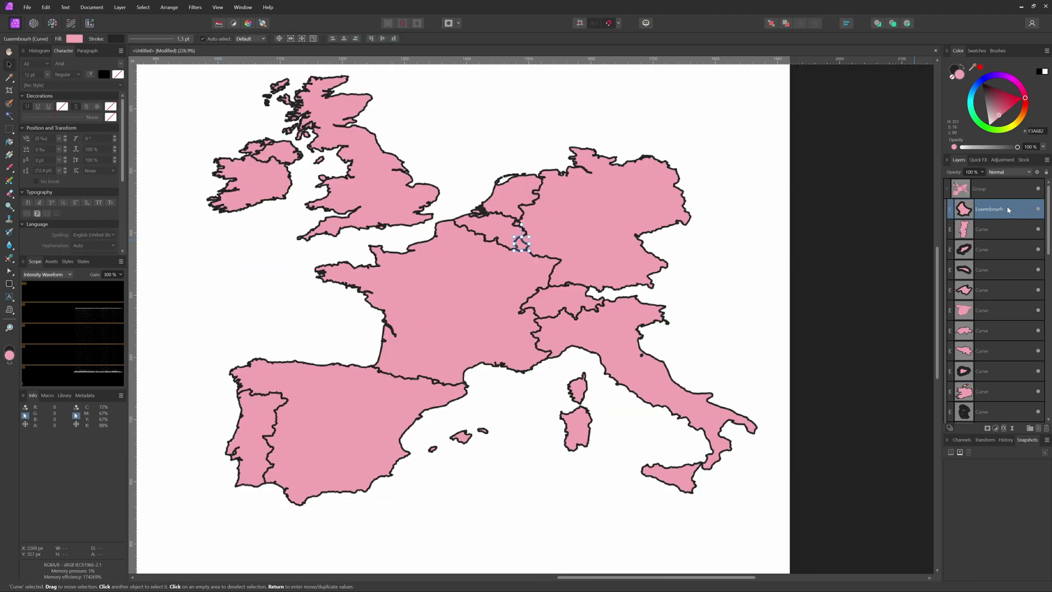
Rename the first country curves in the group Lux, Por, Esp, Ost and Bel
double_click(982, 229)
type("Por")
double_click(983, 249)
type("Esp")
double_click(982, 269)
type("CH")
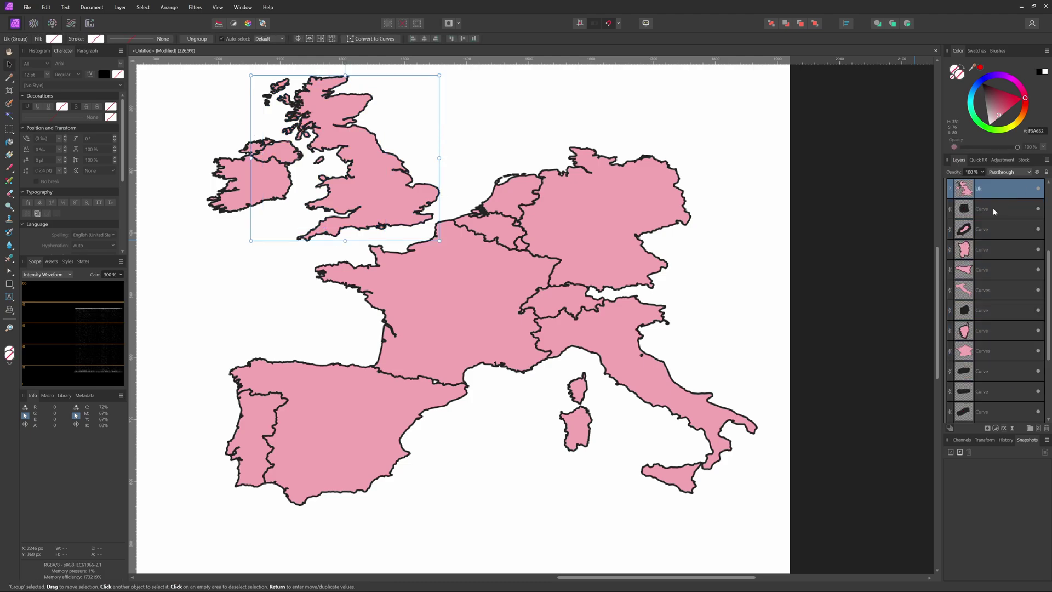
Name the remaining country curves Ire, Uk, Italy, France, Nl and Germany
left_click(990, 290)
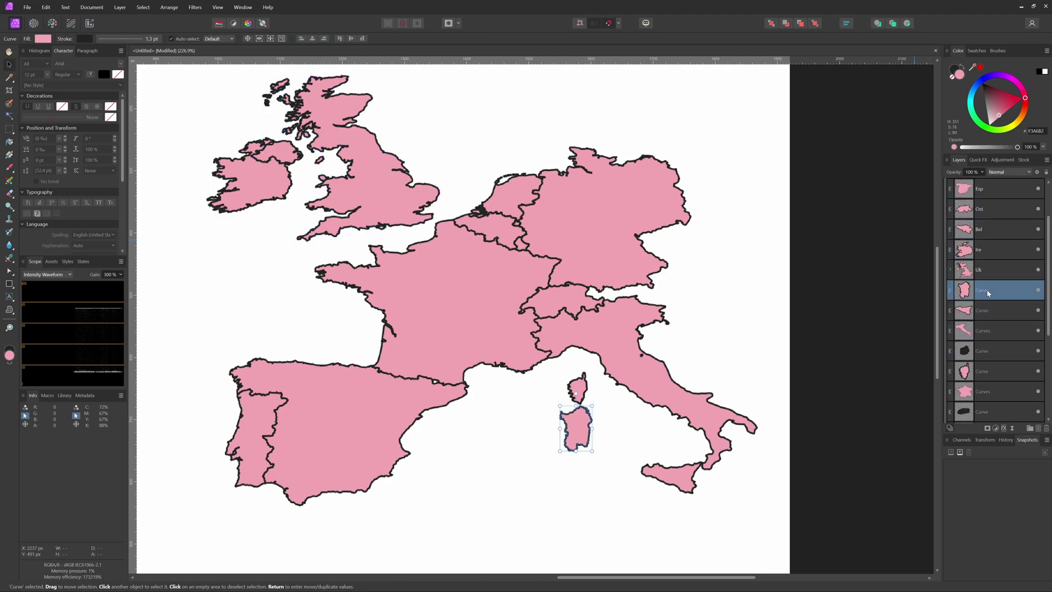
left_click(984, 310)
left_click(986, 289)
double_click(983, 331)
type("France")
double_click(982, 391)
type("Nl")
double_click(986, 412)
type("Germany")
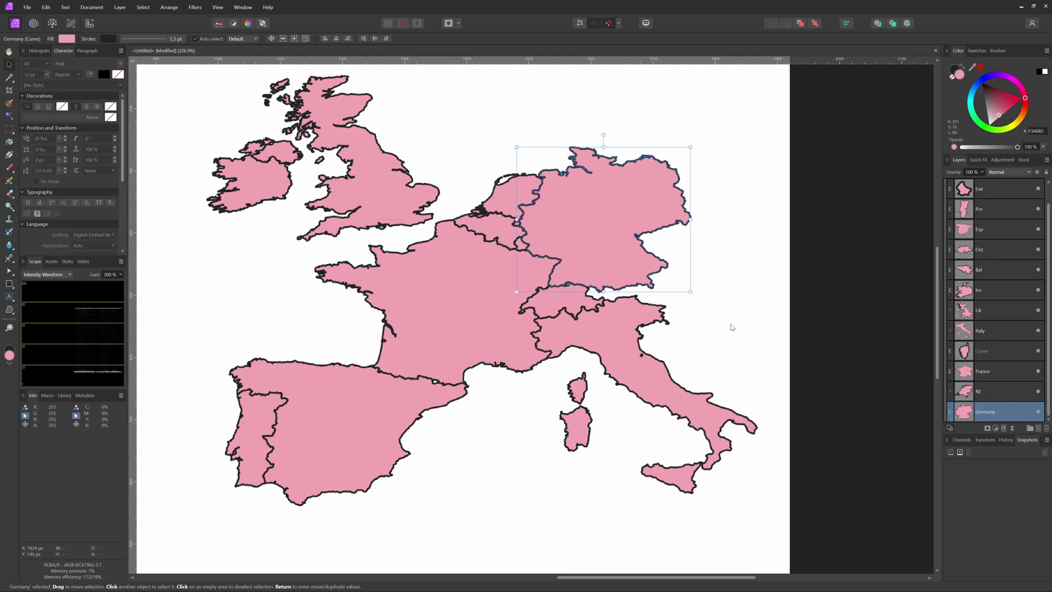
Fill the countries with distinct colours, including green for Germany, and remove the outlines from the Eu Countries group
left_click(994, 270)
left_click(995, 331)
left_click(995, 371)
left_click(995, 391)
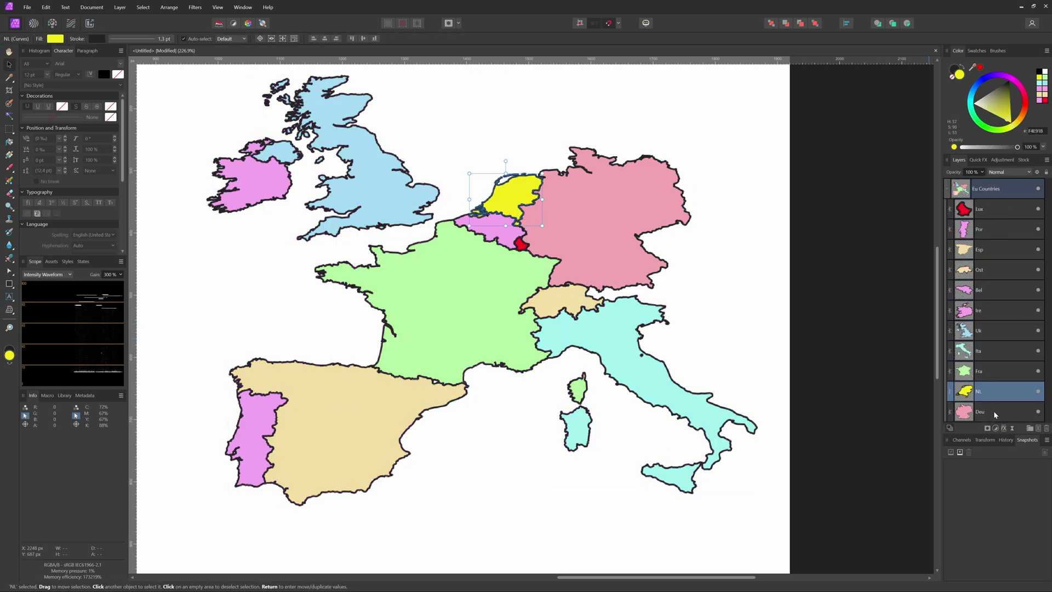
left_click(995, 415)
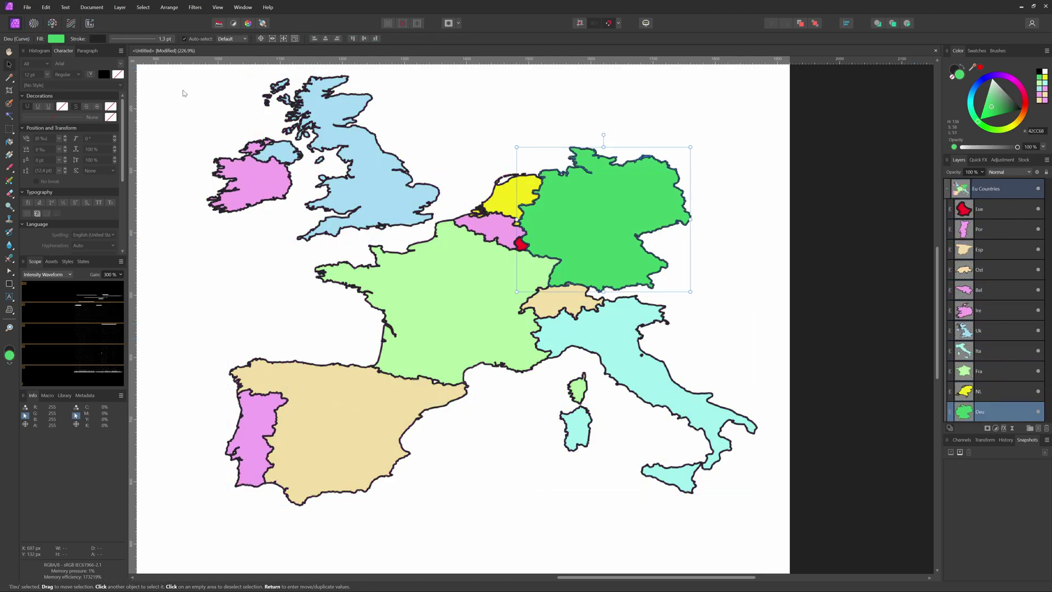
left_click(986, 188)
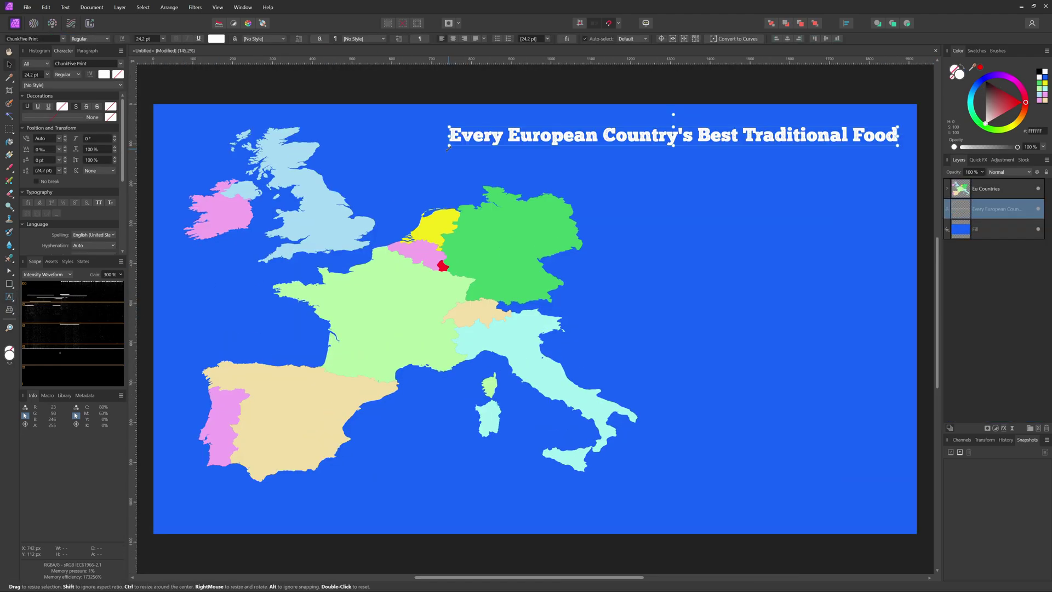
Add the white title "Every European Country's Best Traditional Food" in ChunkFive Print and colour Italy red, white and green
left_click_drag(445, 147, 347, 170)
left_click(347, 231)
left_click_drag(637, 127, 578, 173)
left_click_drag(348, 350, 341, 367)
left_click(384, 138)
left_click_drag(347, 150, 174, 172)
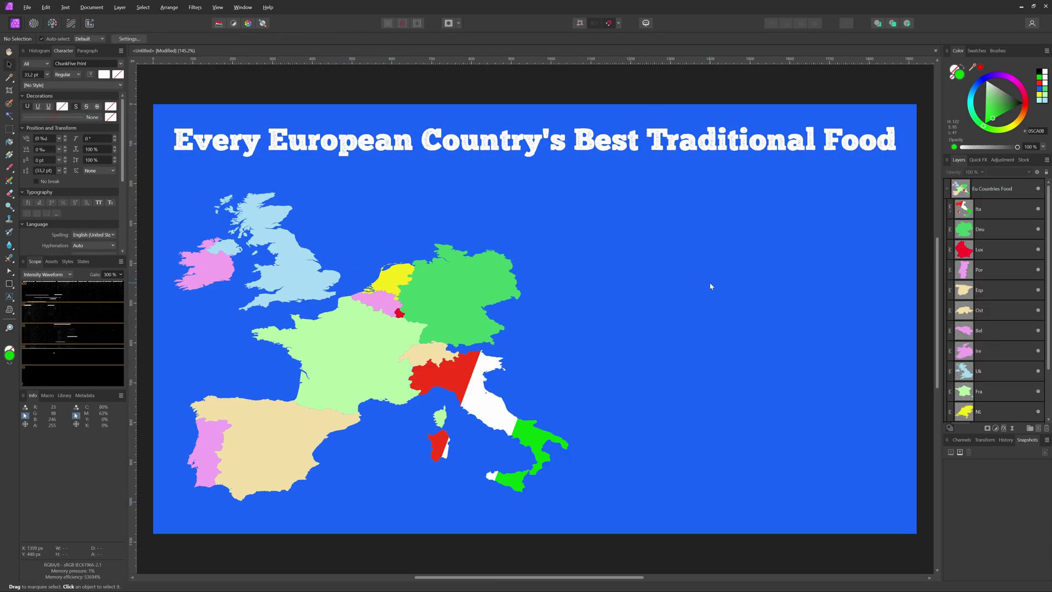
Paste the German flag image, scale it down over Germany and nest it inside the Deu curve
key("ctrl+v")
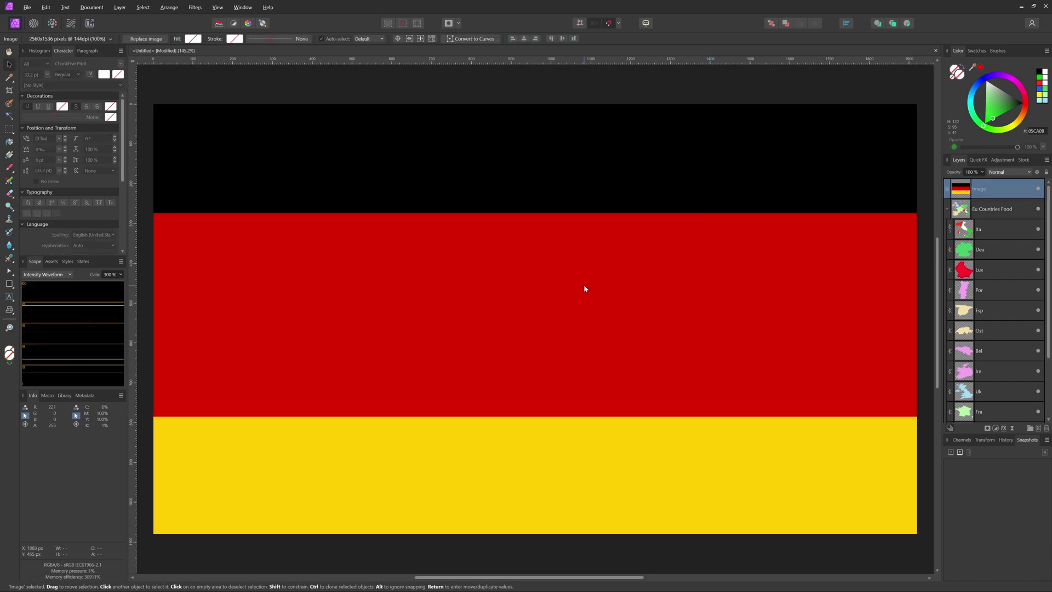
scroll(581, 285, "down", 1)
scroll(580, 285, "down", 3)
left_click_drag(349, 172, 641, 336)
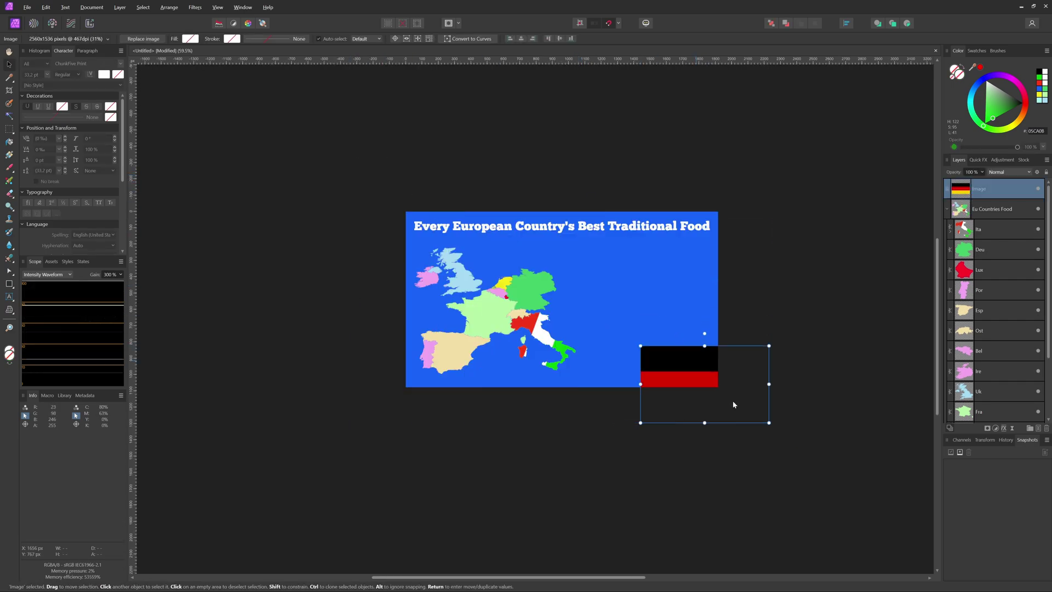
left_click_drag(713, 387, 538, 303)
left_click_drag(987, 188, 1013, 255)
Scale and reposition the nested flag image so its three stripes fit Germany's outline
scroll(555, 318, "up", 2)
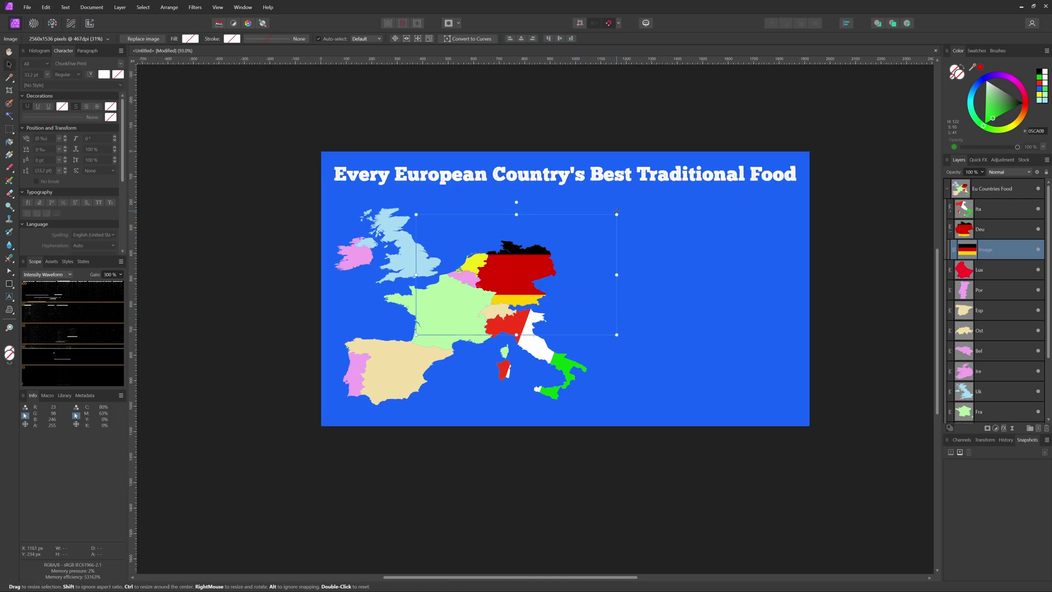
left_click_drag(617, 215, 510, 247)
left_click_drag(482, 301, 535, 276)
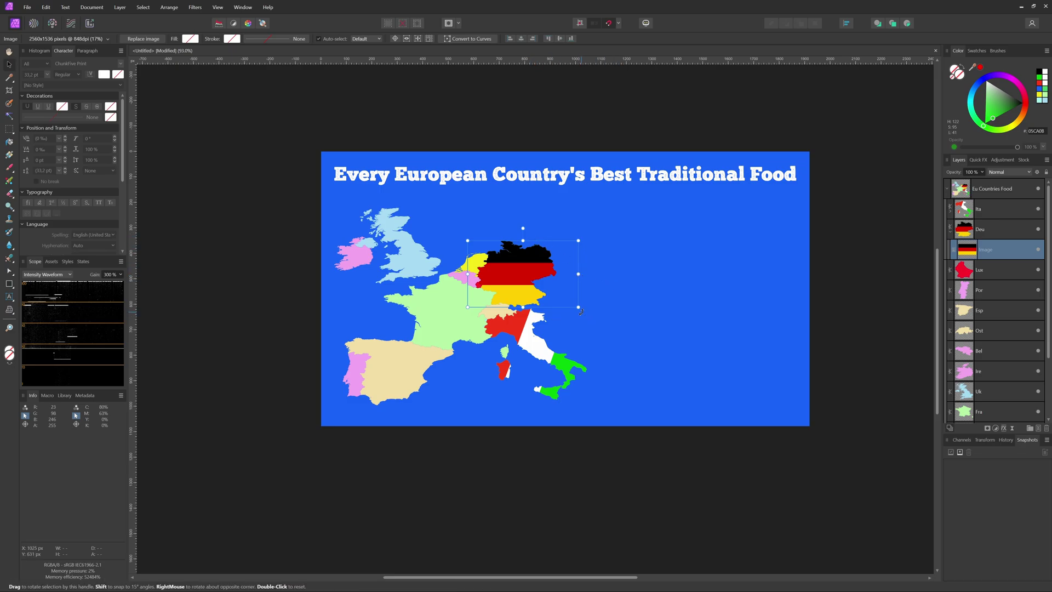
left_click_drag(579, 307, 583, 311)
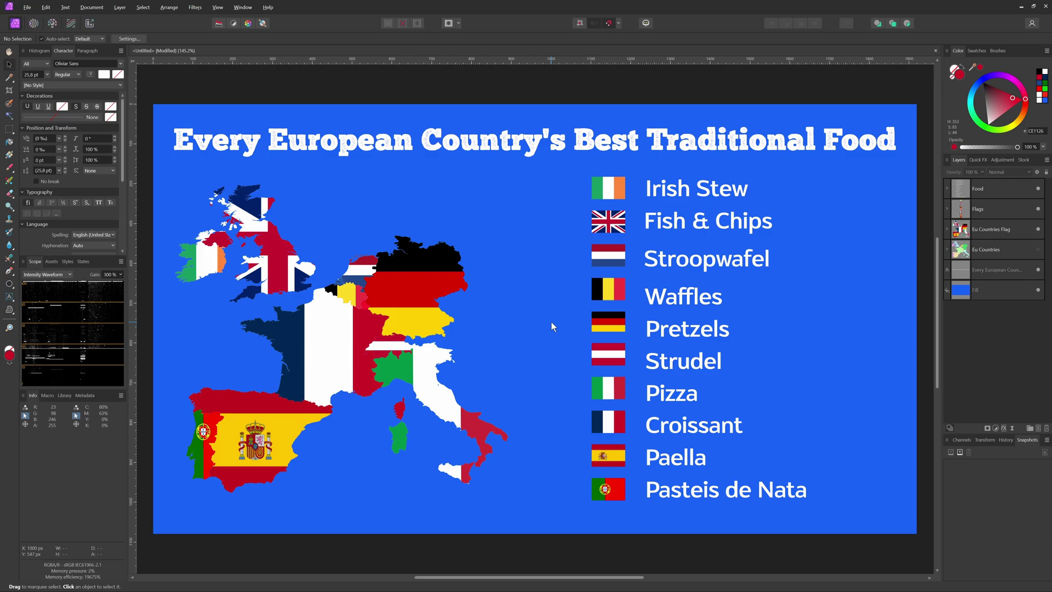
Remove the word "Every" from the title and centre the title horizontally on the page
double_click(269, 140)
key("BackSpace")
key("BackSpace")
key("BackSpace")
key("BackSpace")
key("BackSpace")
key("BackSpace")
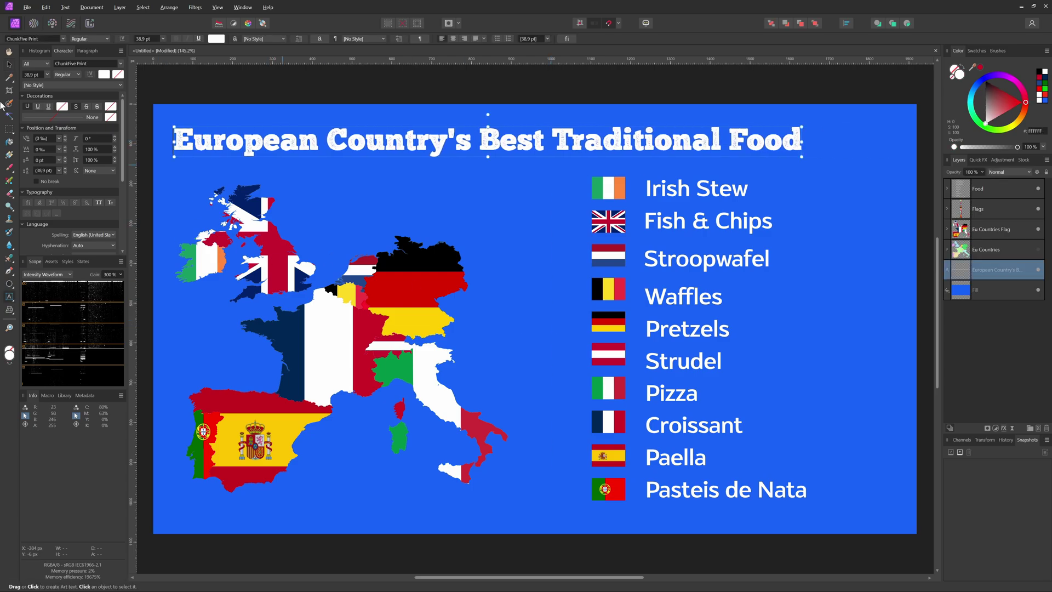
key("Escape")
key("Escape")
left_click(535, 141)
left_click(846, 23)
left_click(865, 51)
Move the Eu Countries group above the Eu Countries Flag group and make it visible
left_click_drag(982, 250, 982, 223)
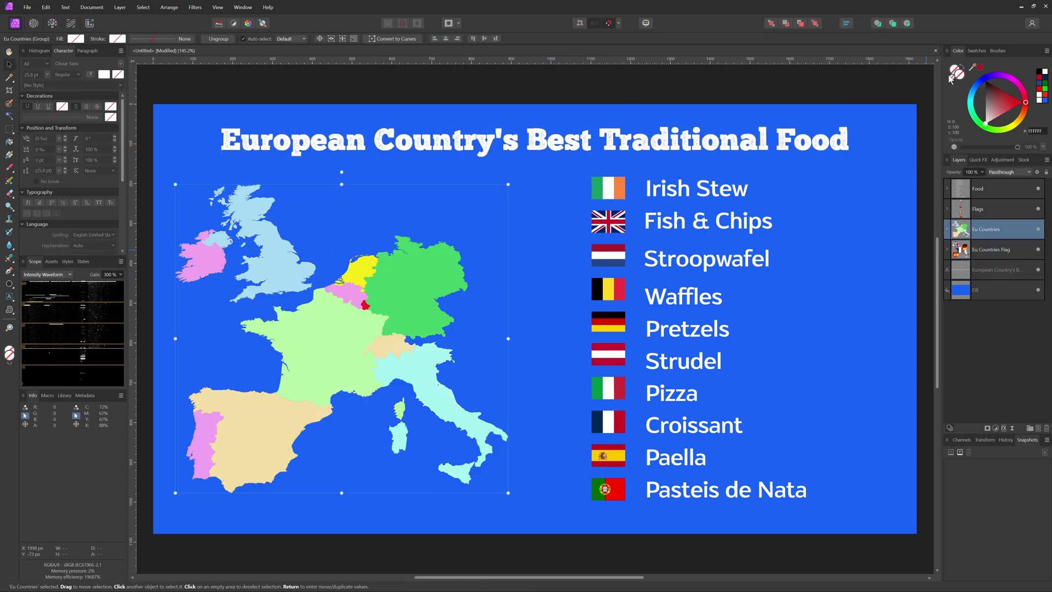
Give the country curves in the Eu Countries group no fill and a black outline, and group them with the Eu Countries Flag group
left_click(947, 229)
left_click(986, 252)
scroll(1008, 303, "down", 3)
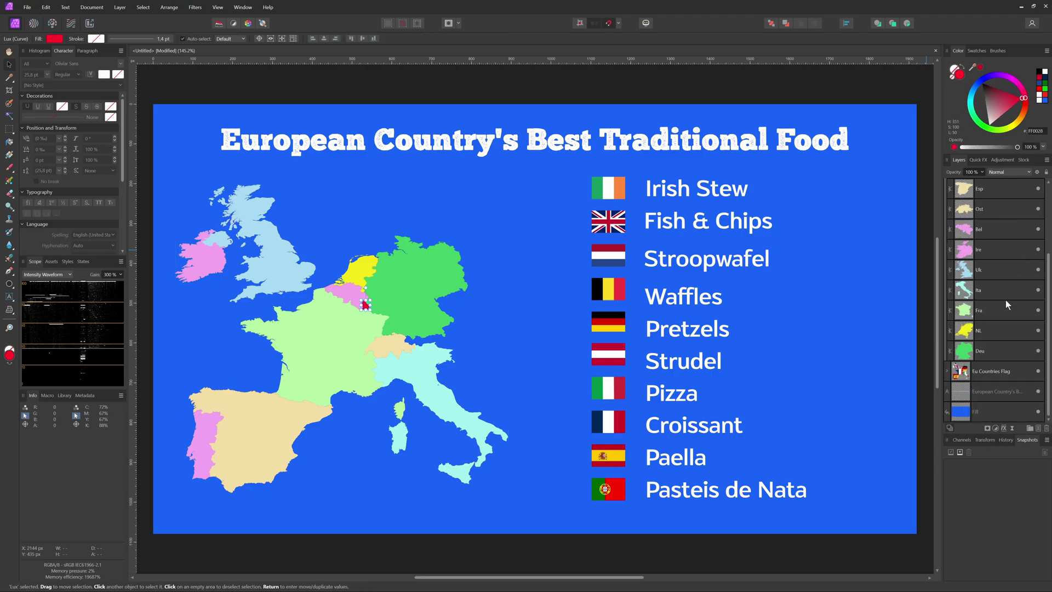
left_click(1006, 349, "shift")
left_click(952, 77)
scroll(991, 194, "up", 3)
key("ctrl+g")
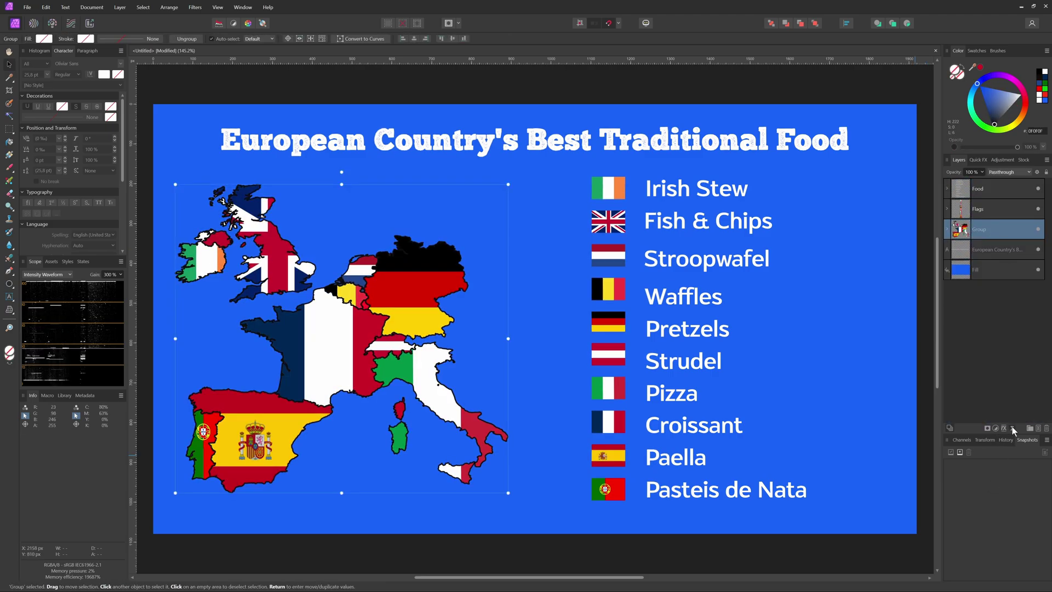
Tilt the grouped flag map by pulling its upper-left corner inward with a Live Perspective filter, and add a drop shadow to it
left_click(1012, 428)
left_click(994, 265)
left_click_drag(152, 191, 204, 179)
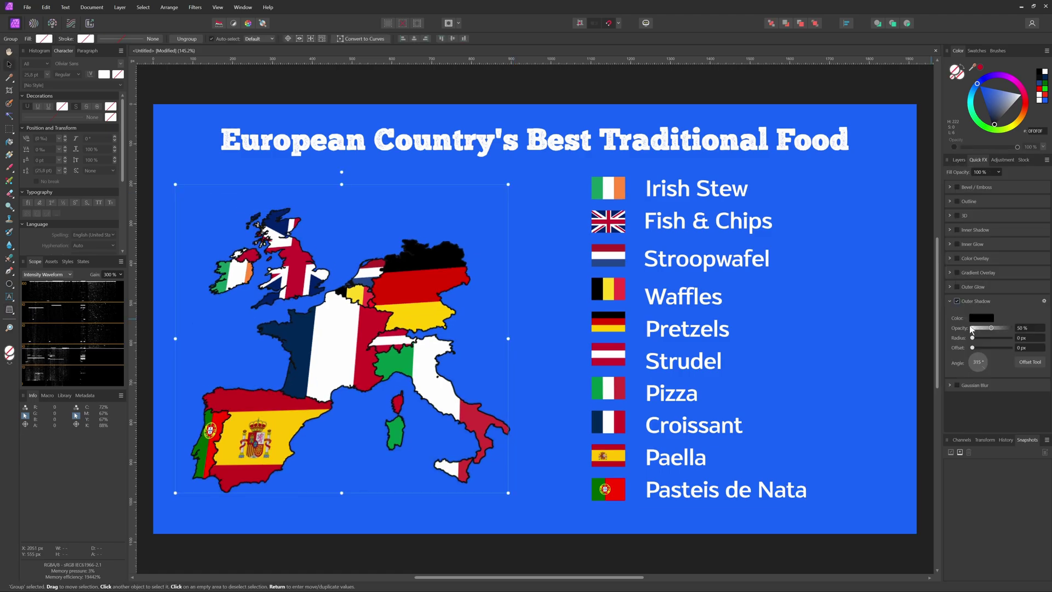
left_click_drag(973, 338, 998, 348)
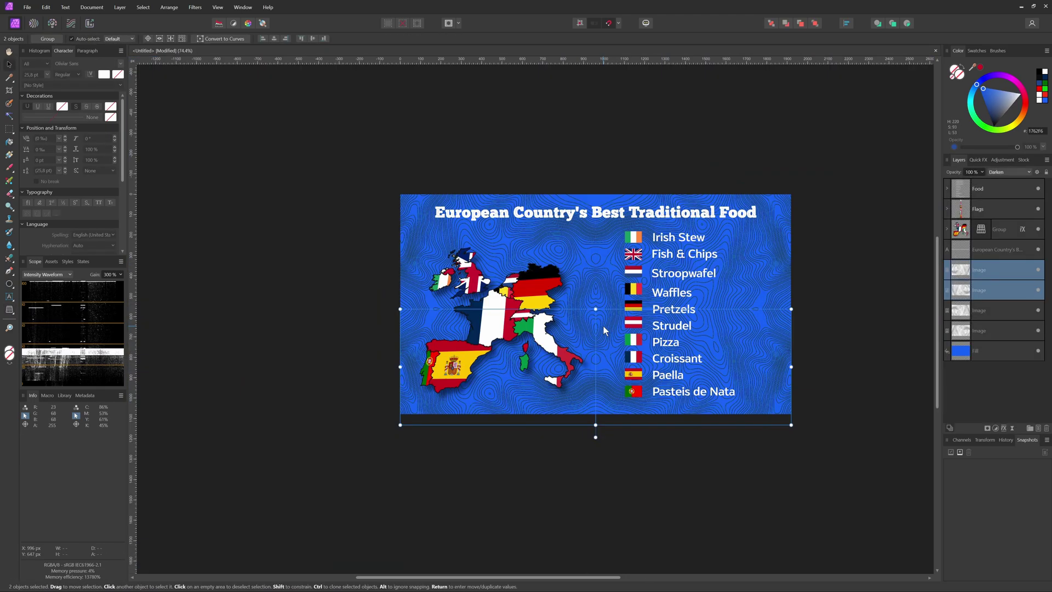
Distort the contour-line background group with a live Mesh Warp and recolour it with hue 233.5°, saturation 17% and lightness 75%
left_click(1004, 428)
left_click(1021, 315)
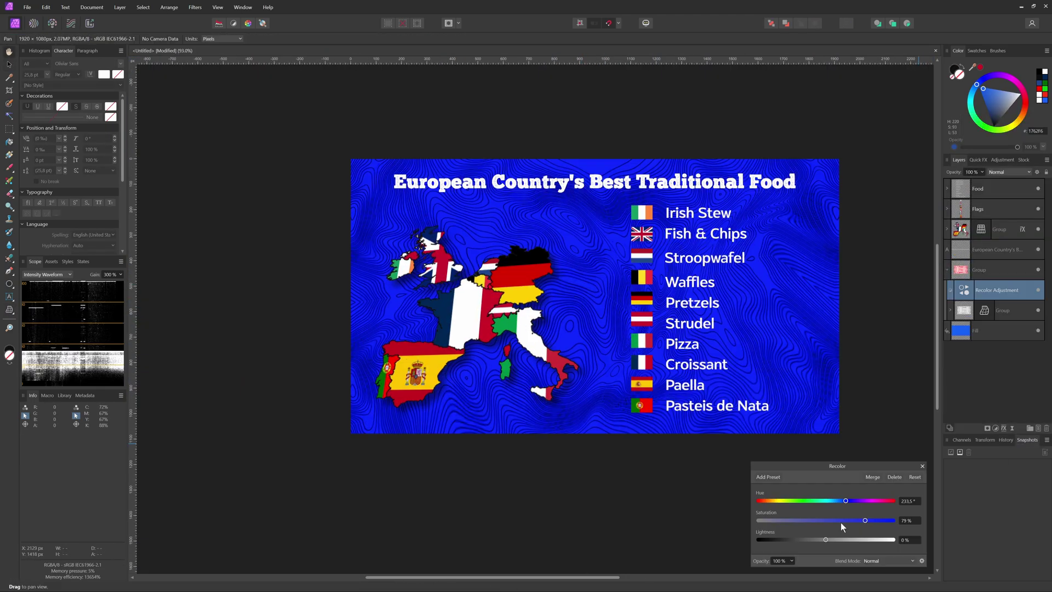
left_click_drag(822, 540, 841, 539)
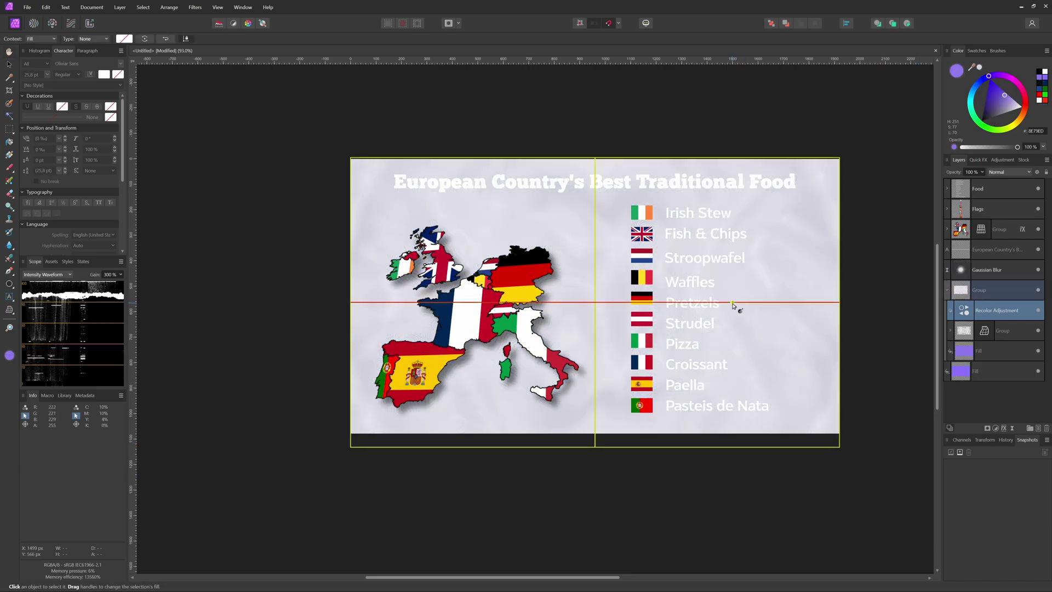
key("ctrl+0")
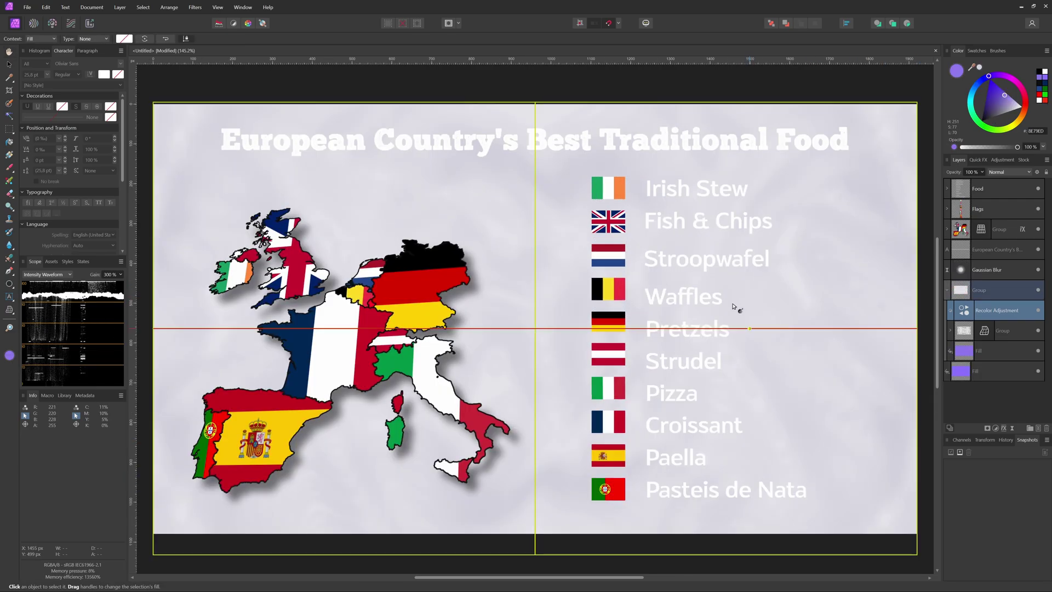
Change the fill colour of the infographic's title text to black
left_click(13, 68)
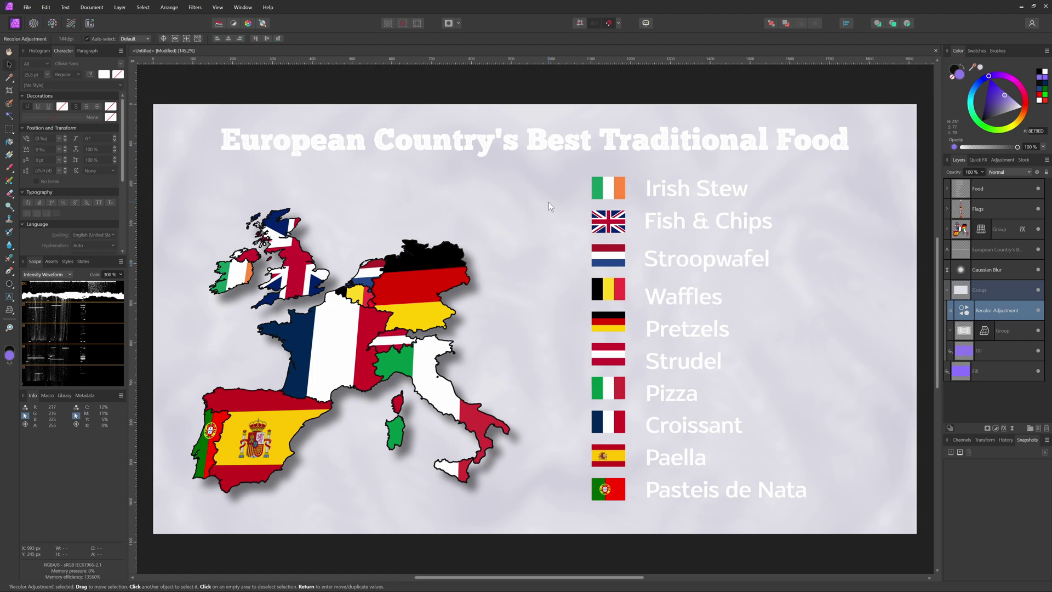
left_click(606, 146)
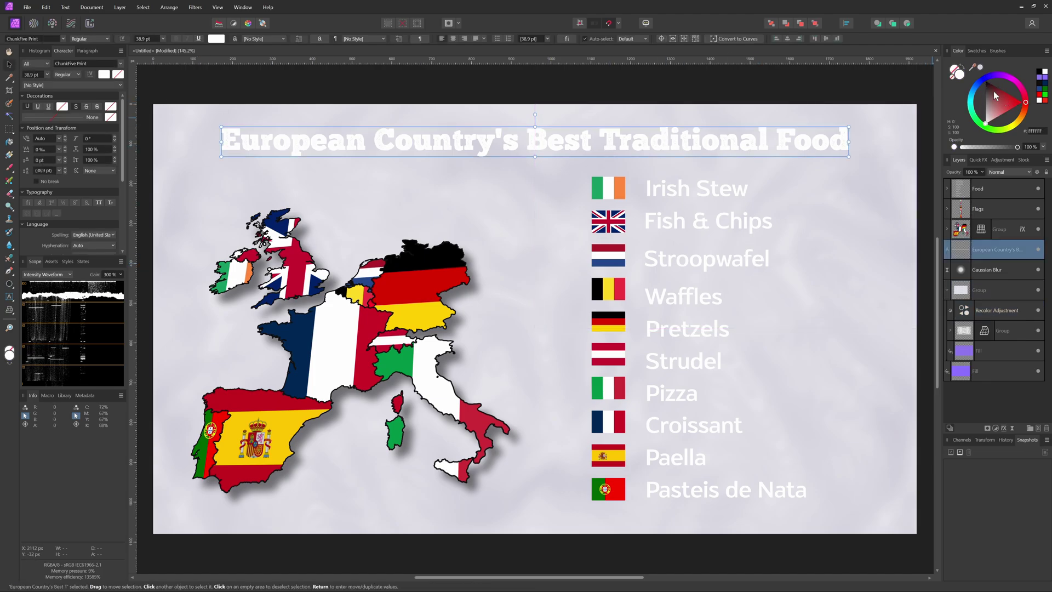
left_click_drag(994, 91, 987, 66)
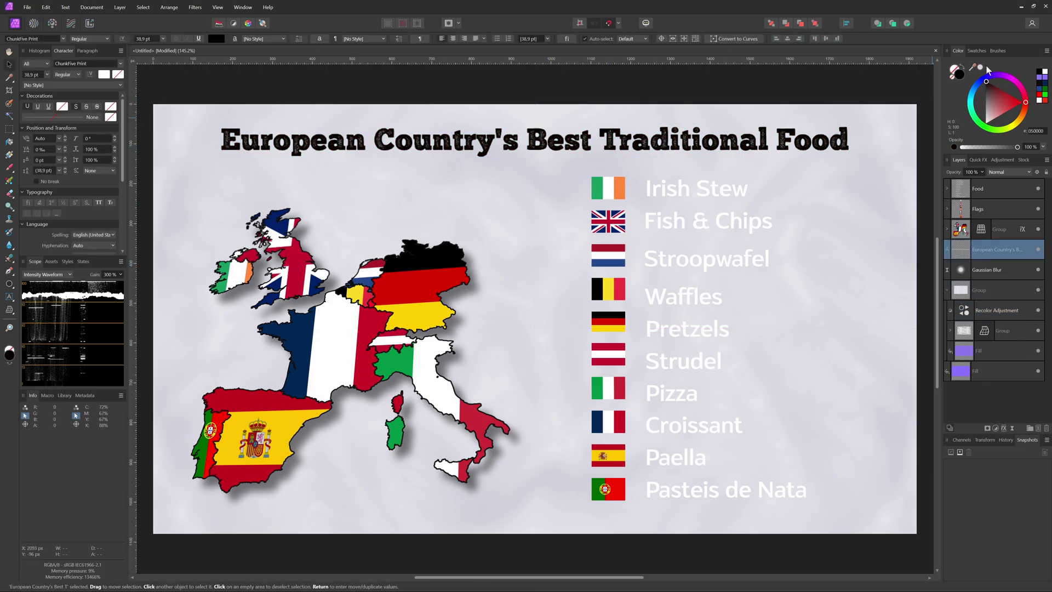
Colour all the food names in the Food group dark blue and apply the same dark blue to the title
left_click(699, 196)
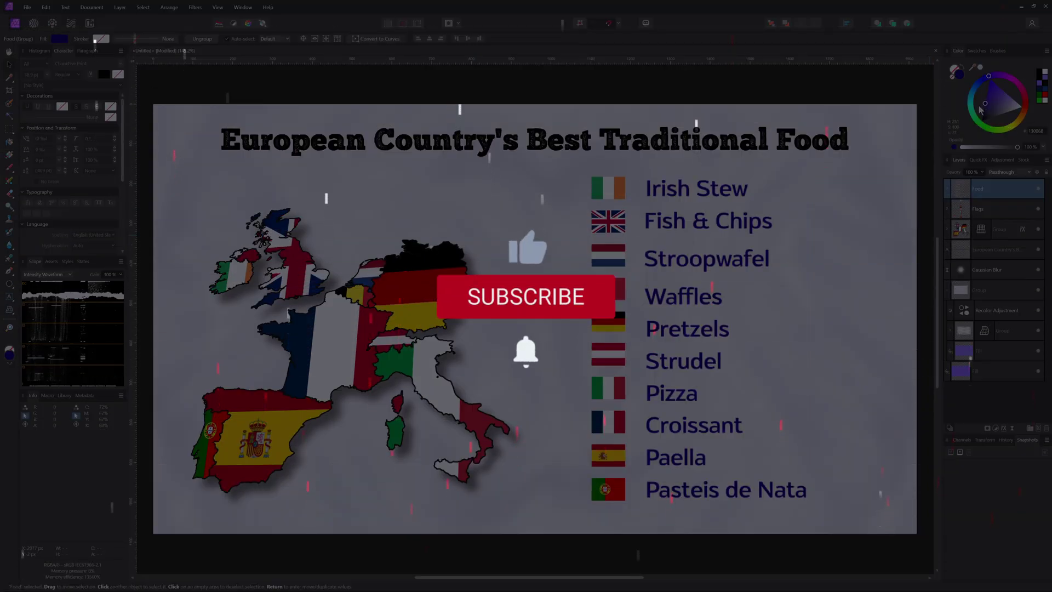
left_click_drag(979, 107, 980, 109)
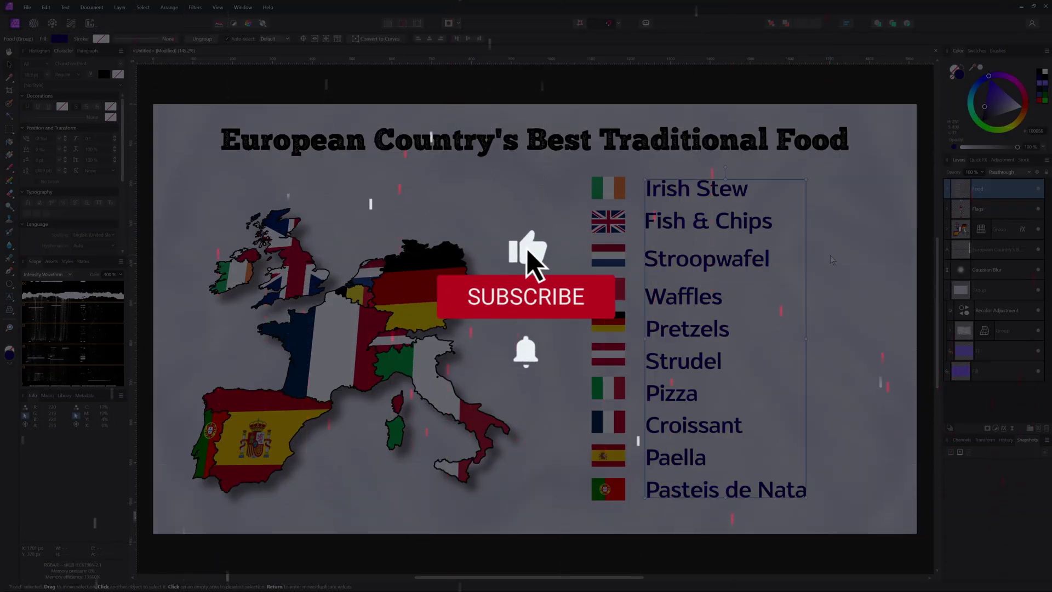
left_click(995, 250)
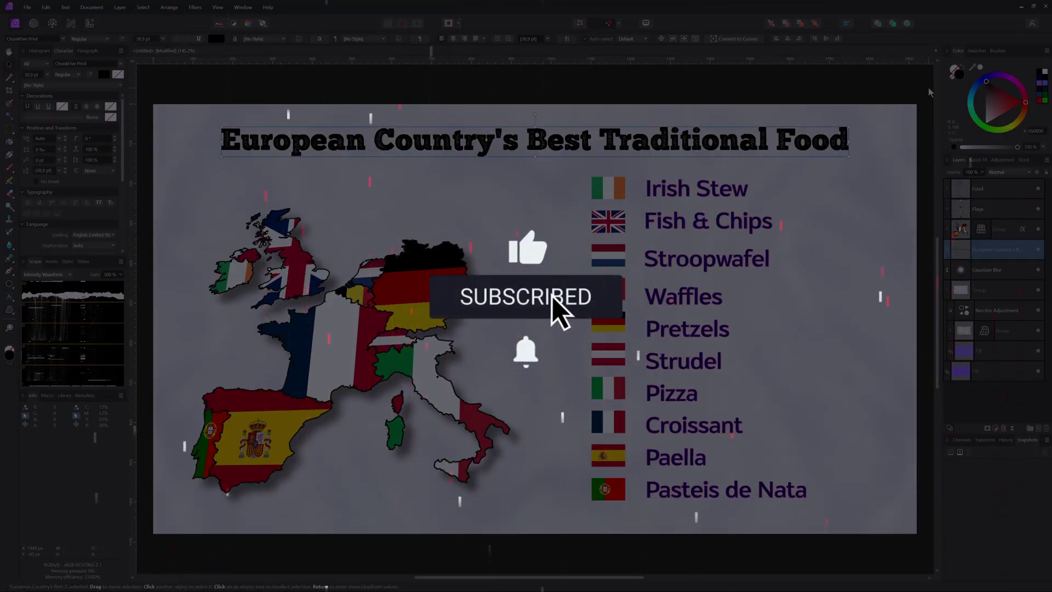
left_click(1040, 71)
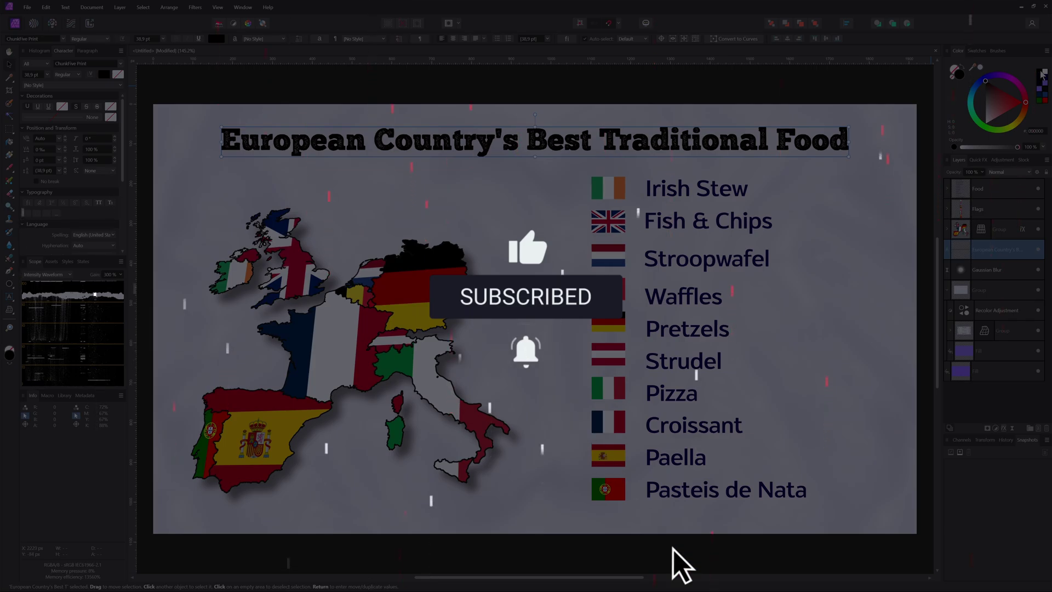
left_click(1045, 81)
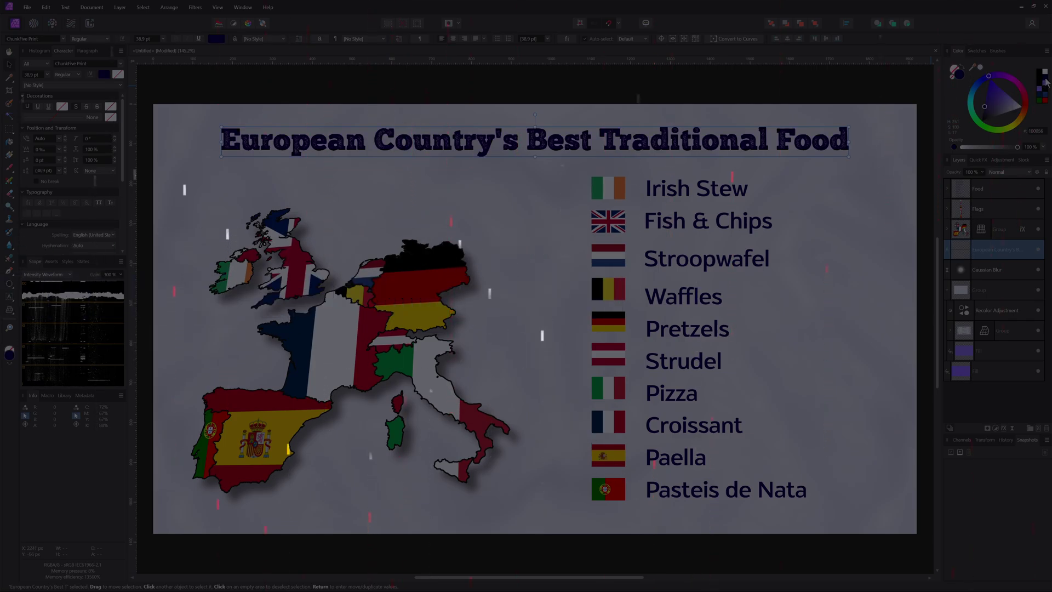